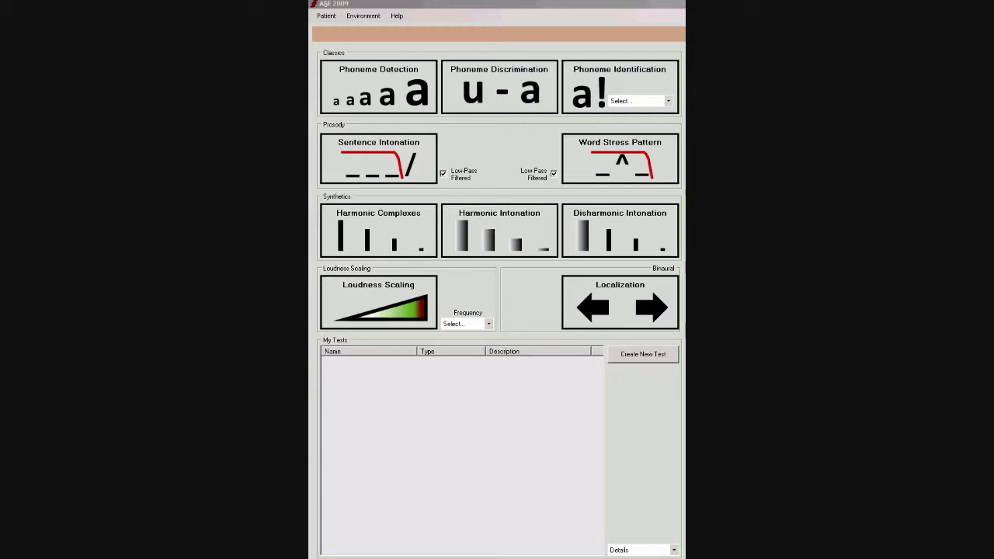
# Step: Create a new Detection-type test from My Tests
pyautogui.click(652, 355)
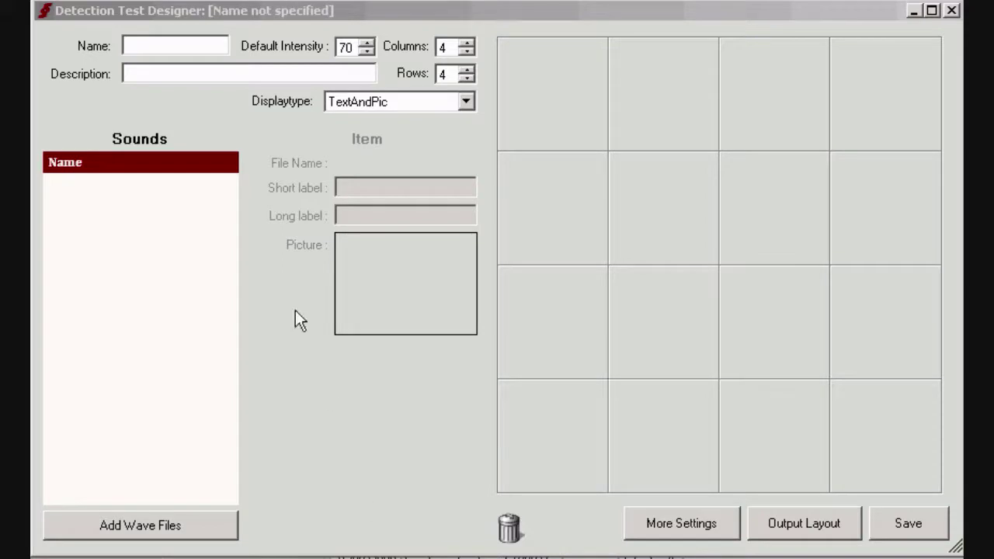
# Step: Name the test 'Music', describe it as 'Detection of musical instruments', and keep default intensity at 70
pyautogui.click(175, 46)
pyautogui.write('M')
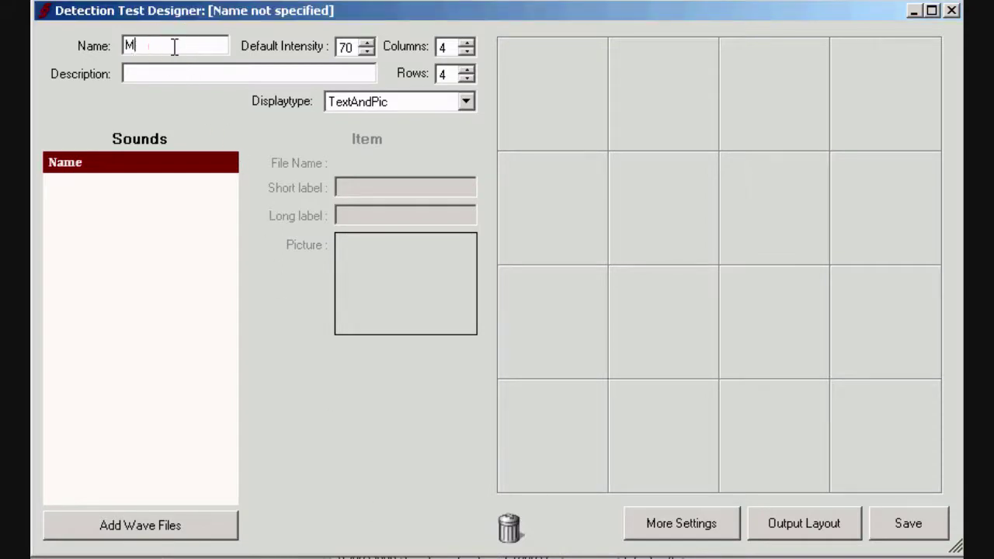
pyautogui.write('usic')
pyautogui.click(174, 68)
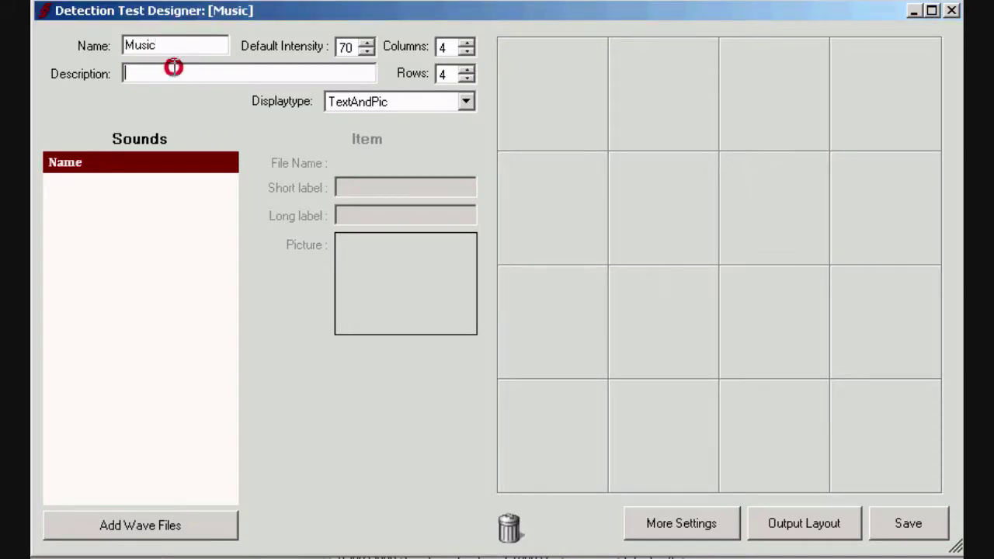
pyautogui.write('De')
pyautogui.write('tection of mus')
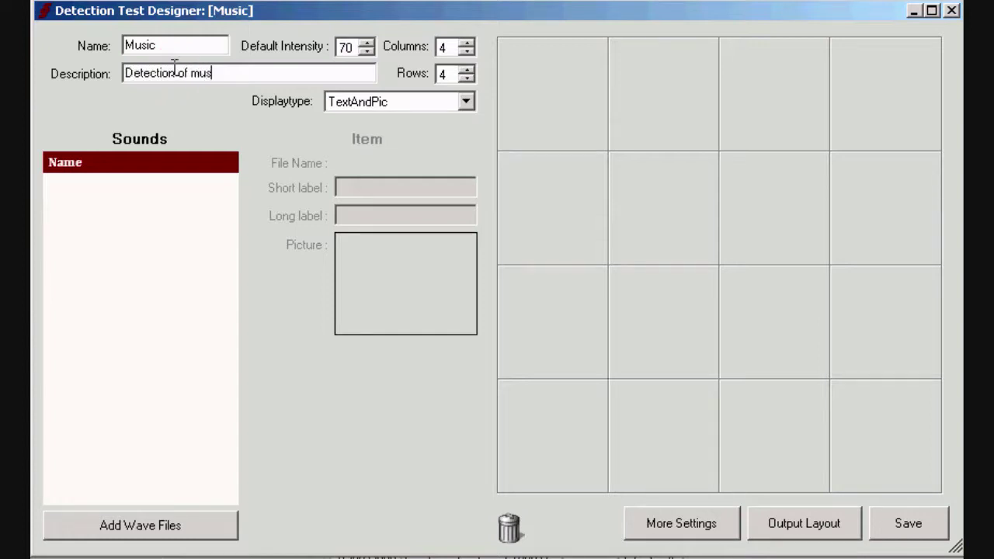
pyautogui.write('ical instruments')
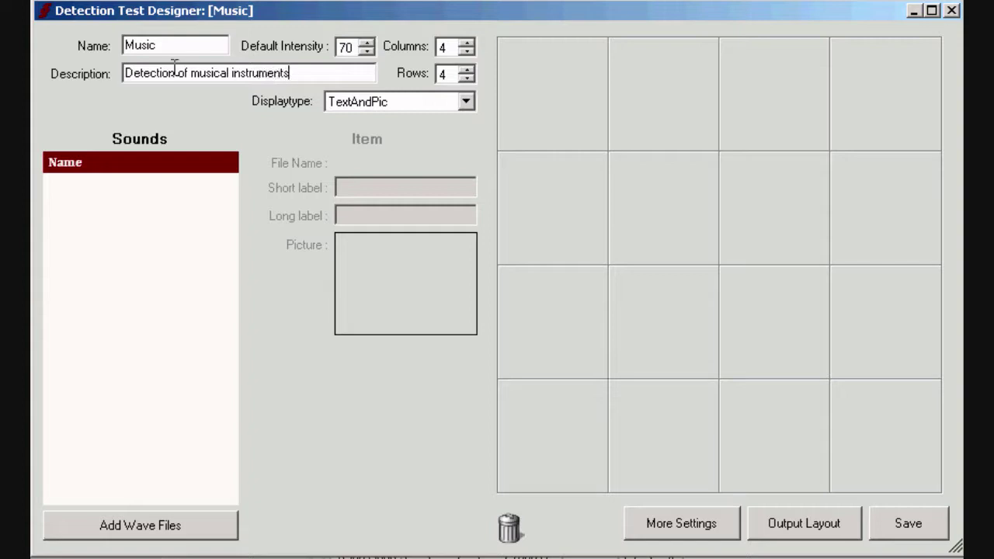
pyautogui.click(366, 52)
# Step: Add acousticGuitar.wav, clarinet.wav, harp.wav and piano.wav as the test's sounds
pyautogui.click(138, 531)
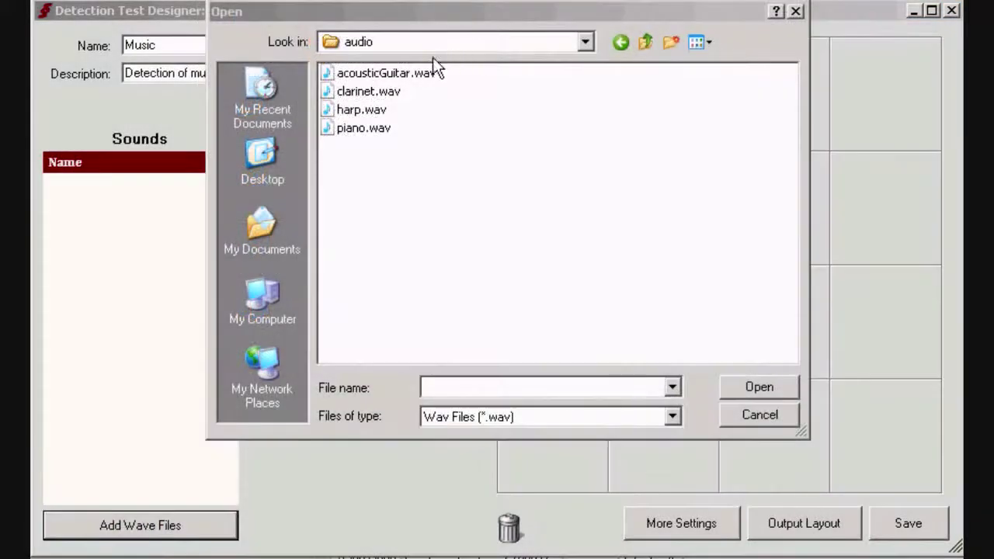
pyautogui.click(405, 73)
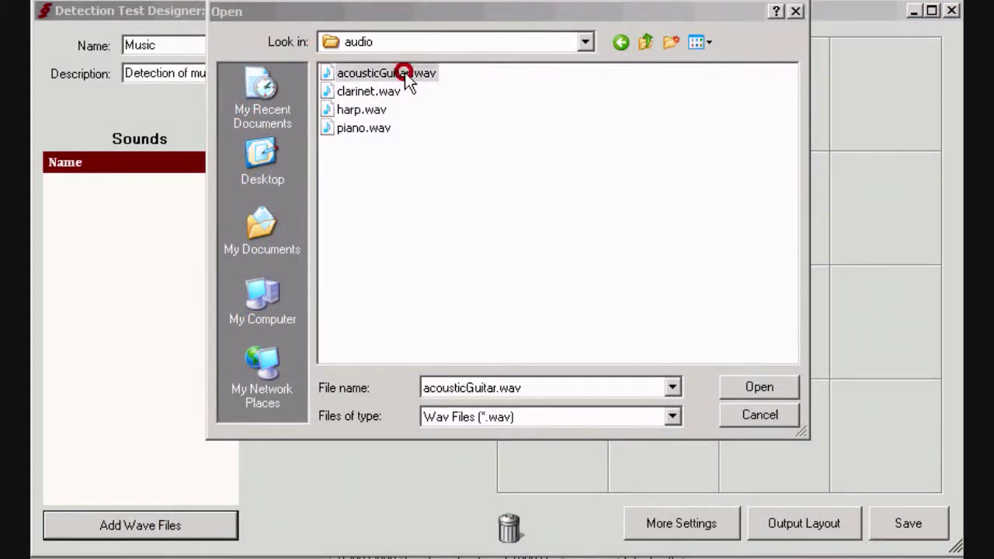
pyautogui.keyDown('ctrl'); pyautogui.click(371, 92); pyautogui.keyUp('ctrl')
pyautogui.keyDown('ctrl'); pyautogui.click(376, 110); pyautogui.keyUp('ctrl')
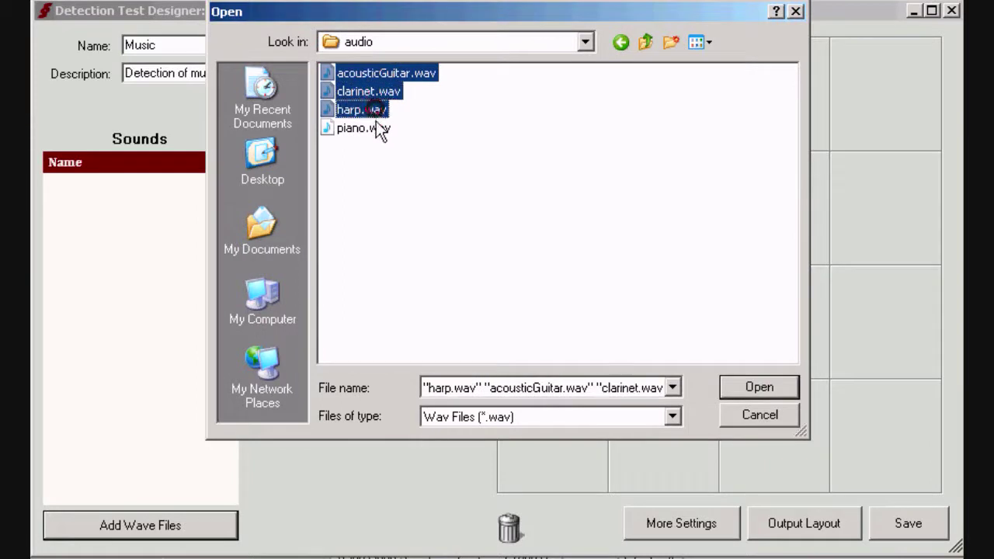
pyautogui.keyDown('ctrl'); pyautogui.click(376, 128); pyautogui.keyUp('ctrl')
pyautogui.click(754, 388)
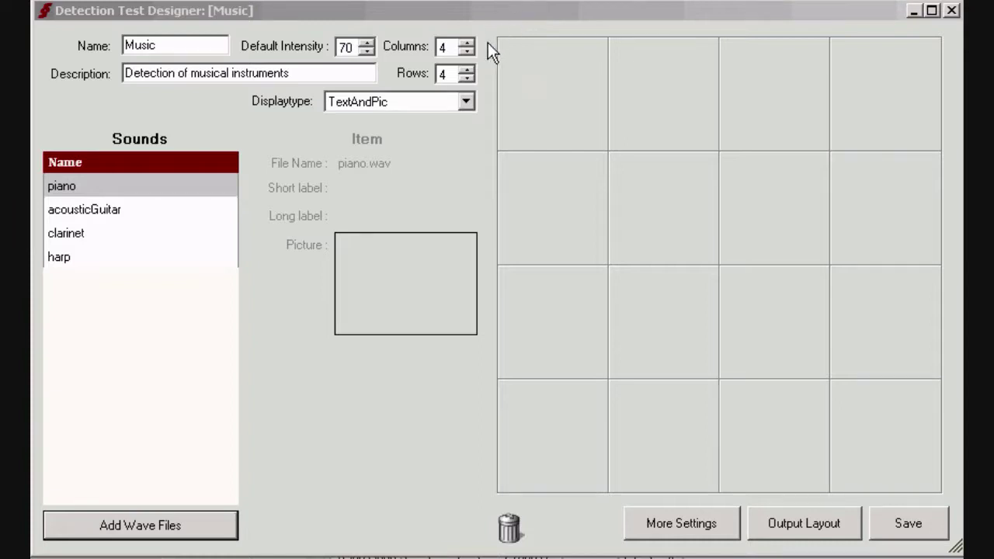
# Step: Make the grid 3x3 with harp top-middle, piano middle-left, clarinet middle-right and guitar bottom-middle
pyautogui.click(466, 51)
pyautogui.click(466, 77)
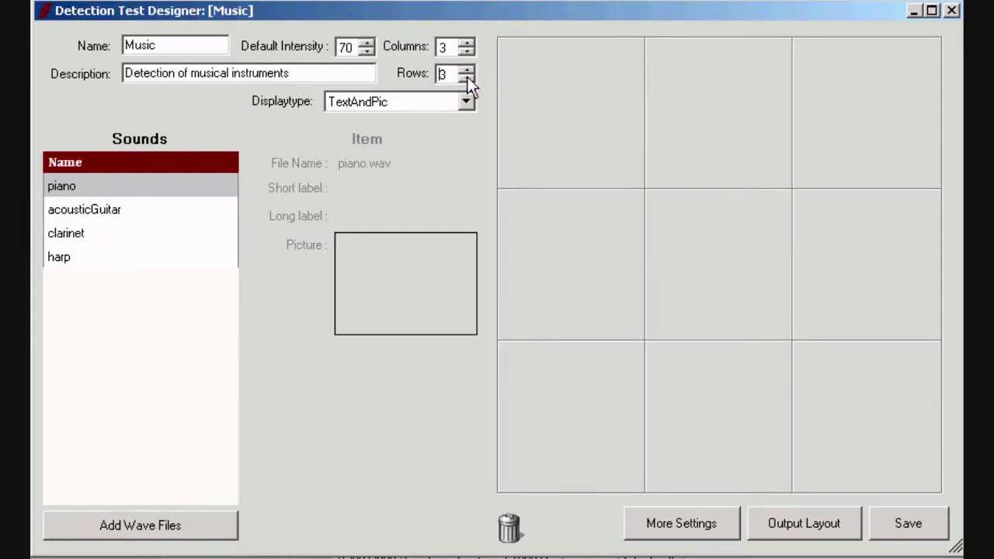
pyautogui.moveTo(104, 187); pyautogui.dragTo(529, 261)
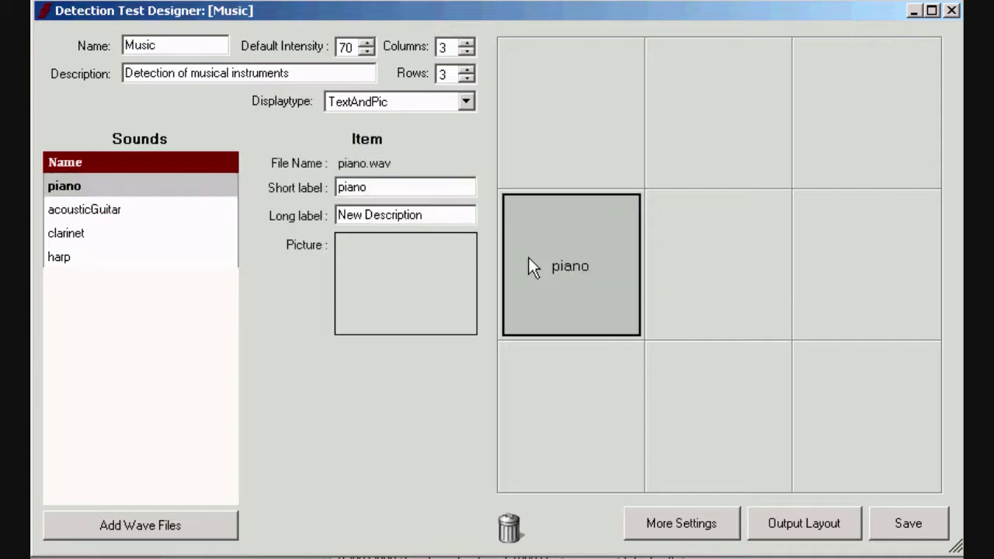
pyautogui.moveTo(111, 212)
pyautogui.mouseDown()
pyautogui.moveTo(103, 210)
pyautogui.moveTo(675, 382)
pyautogui.mouseUp()
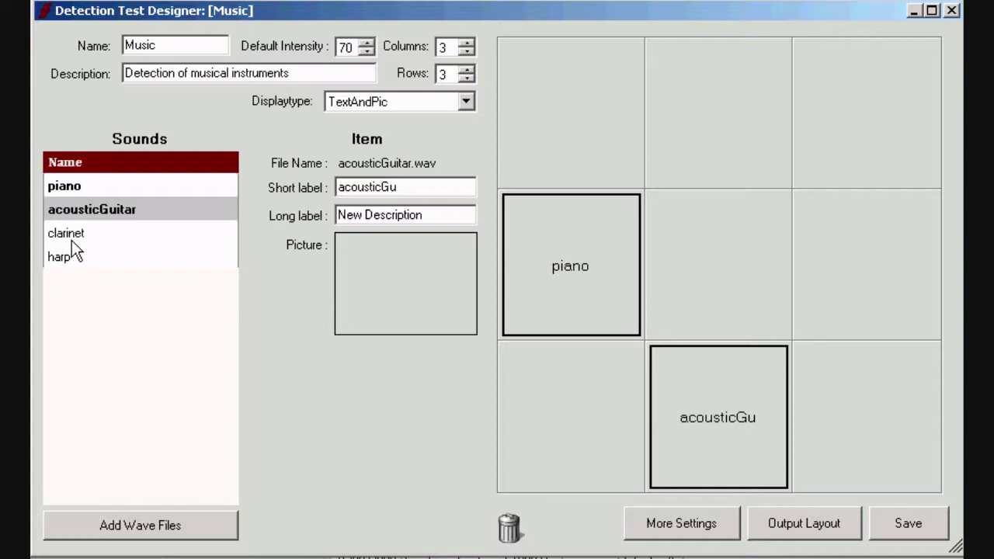
pyautogui.moveTo(67, 233); pyautogui.dragTo(828, 283)
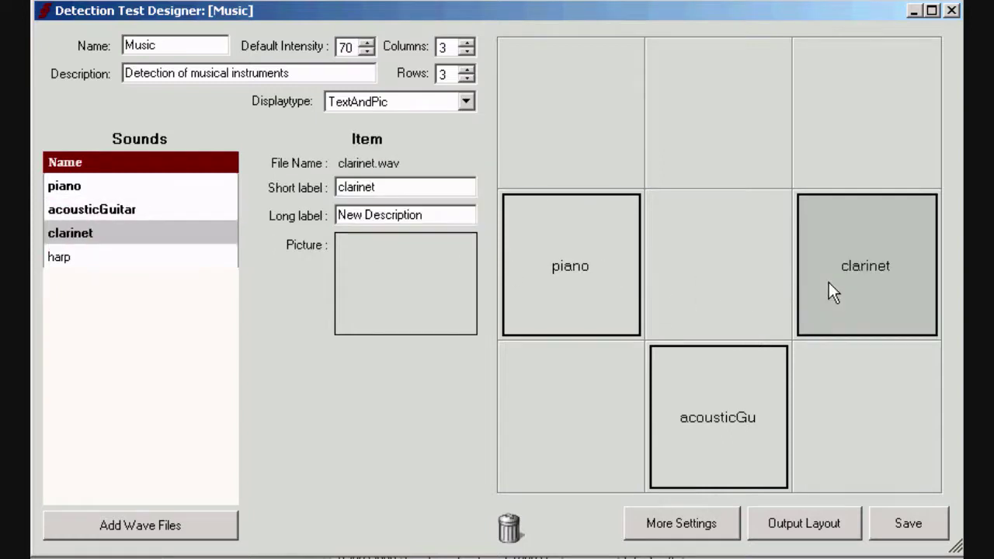
pyautogui.moveTo(71, 259); pyautogui.dragTo(697, 149)
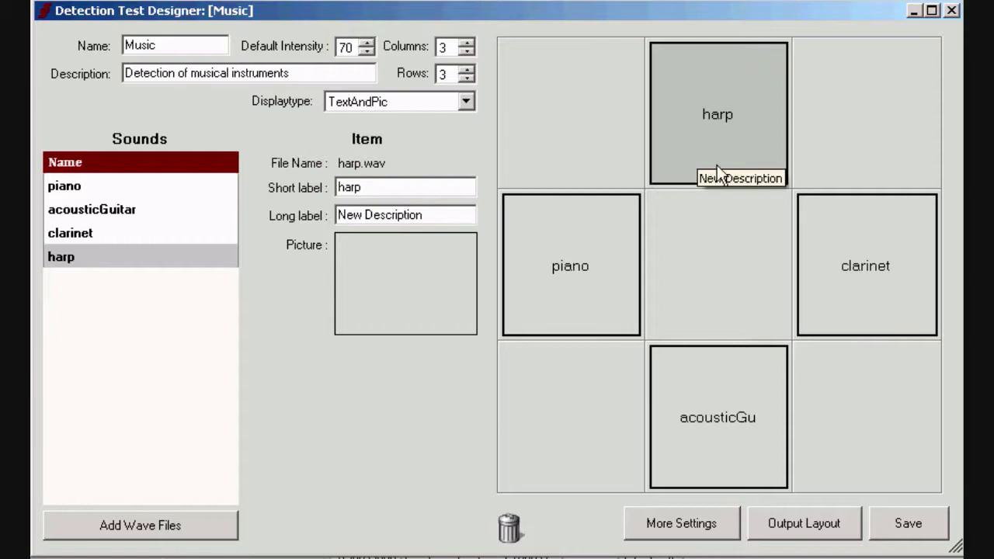
# Step: Relabel the acousticGuitar item with short label 'guitar' and long label 'acoustic guitar'
pyautogui.click(730, 417)
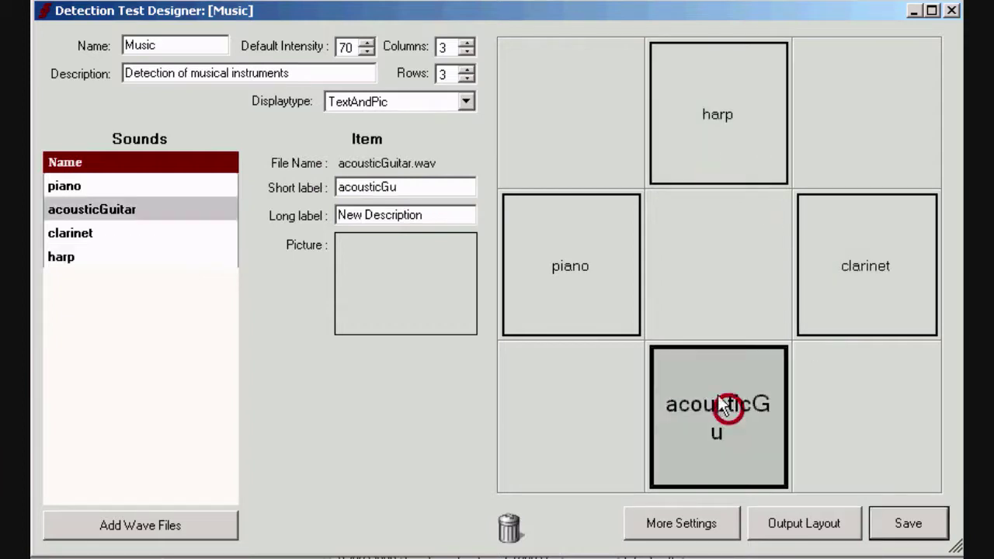
pyautogui.doubleClick(433, 190)
pyautogui.write('g')
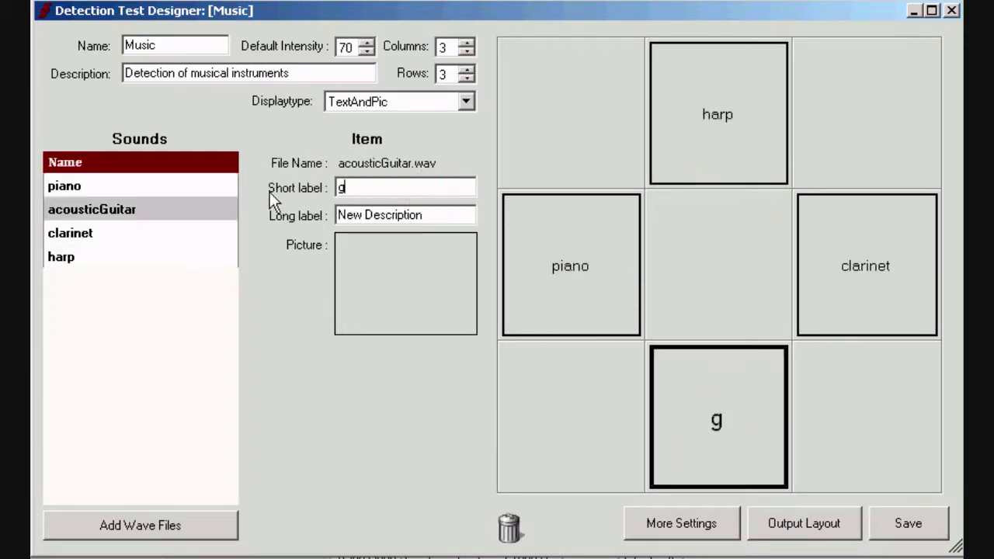
pyautogui.write('uitar')
pyautogui.press('Tab')
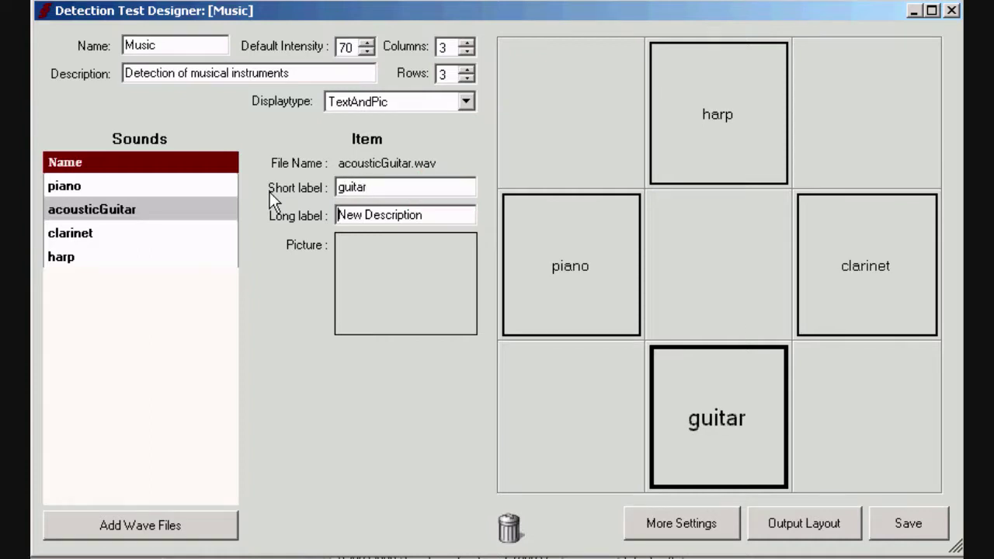
pyautogui.write('acou')
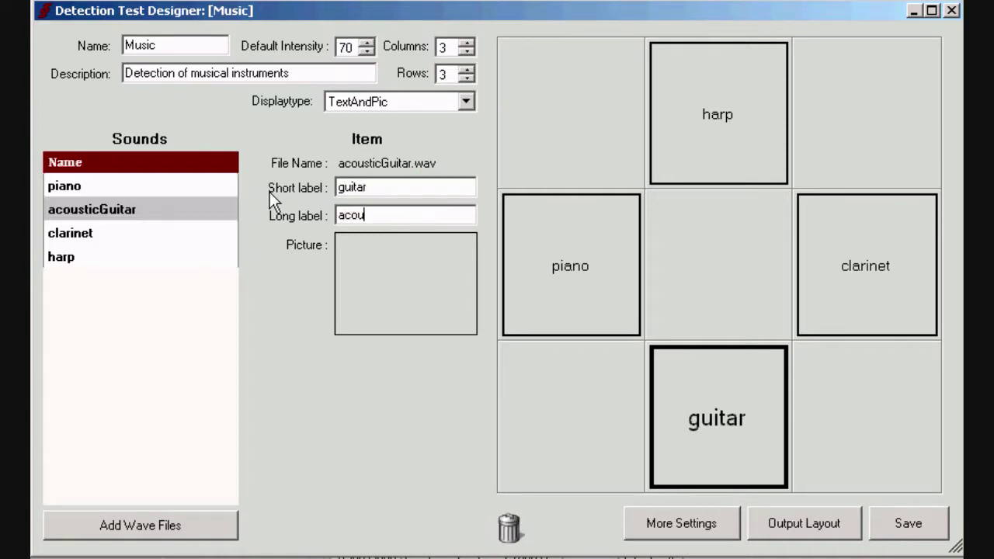
pyautogui.write('stic guitar')
# Step: Attach acousticGuitar.jpg as the guitar item's picture
pyautogui.click(431, 285)
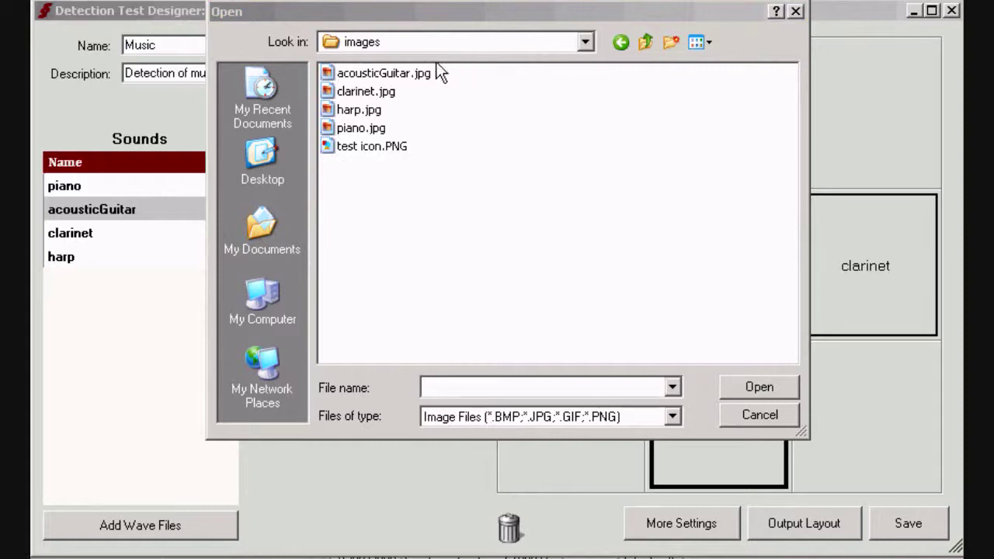
pyautogui.click(390, 74)
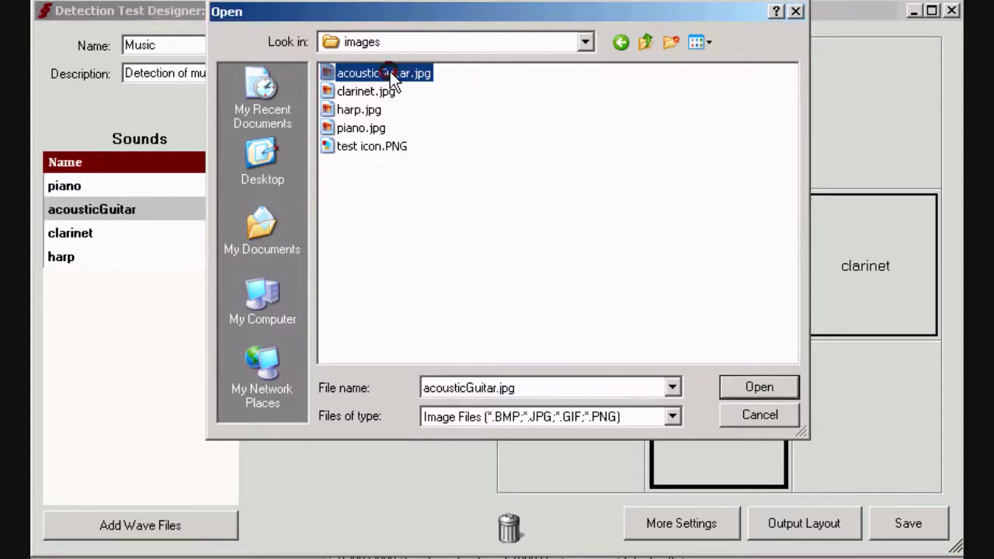
pyautogui.click(758, 386)
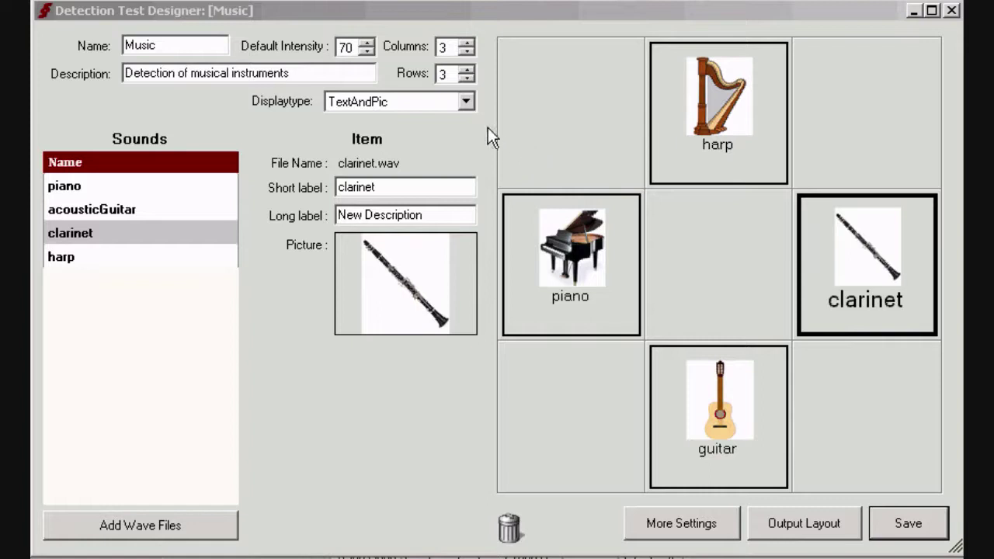
pyautogui.click(466, 102)
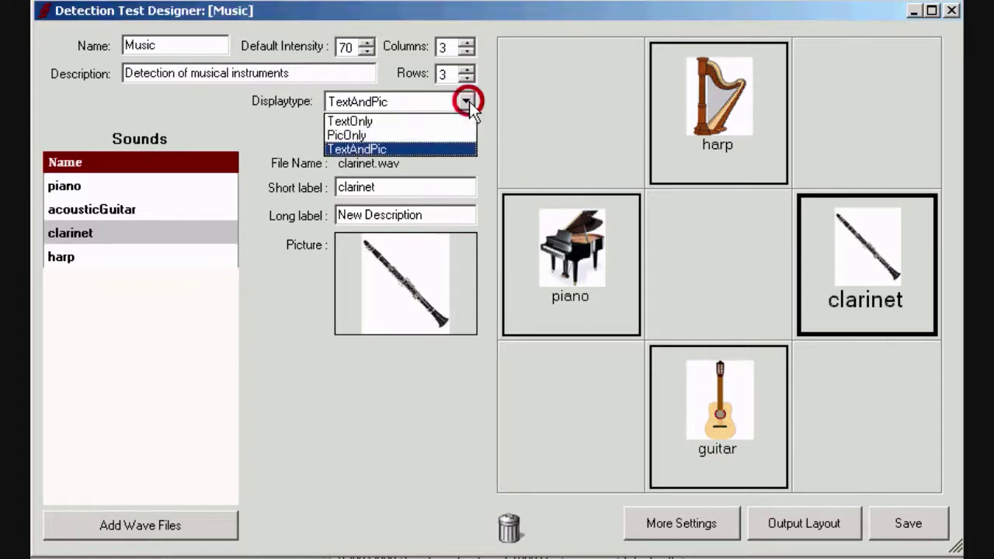
pyautogui.click(395, 121)
pyautogui.click(405, 104)
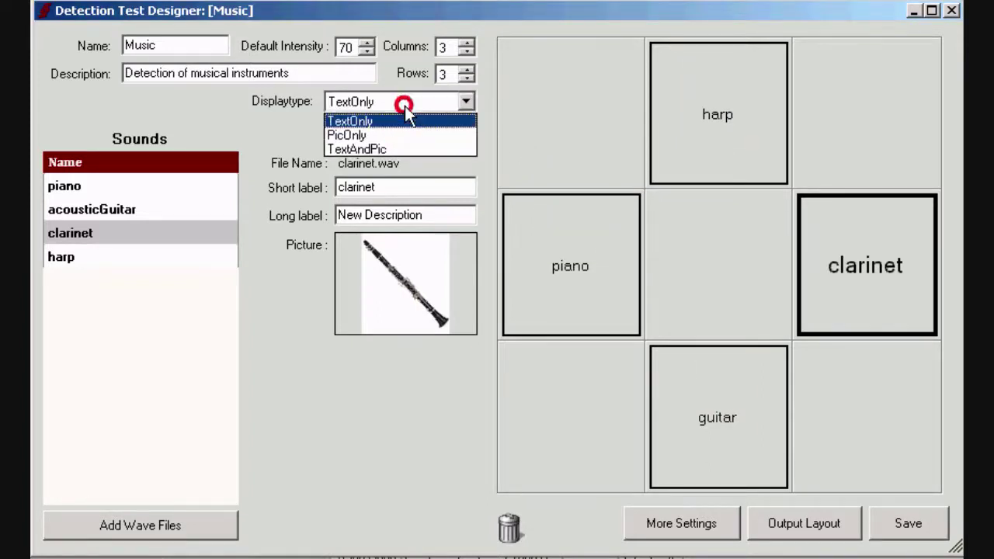
pyautogui.click(365, 133)
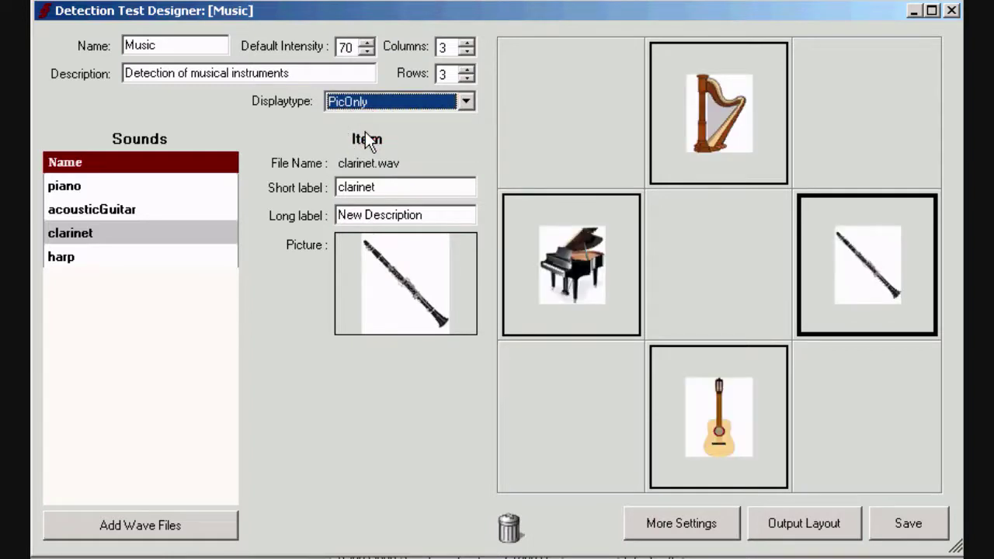
pyautogui.click(395, 102)
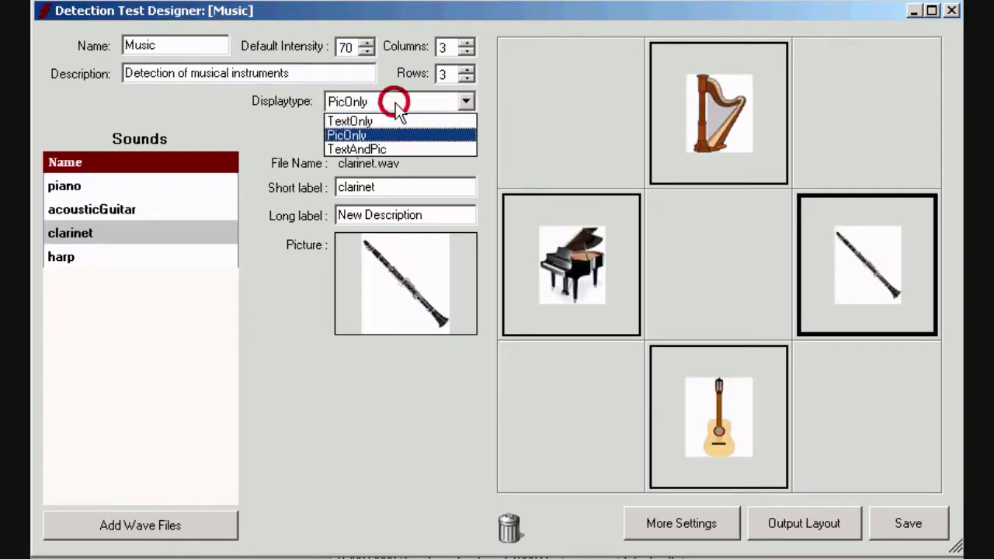
pyautogui.click(382, 148)
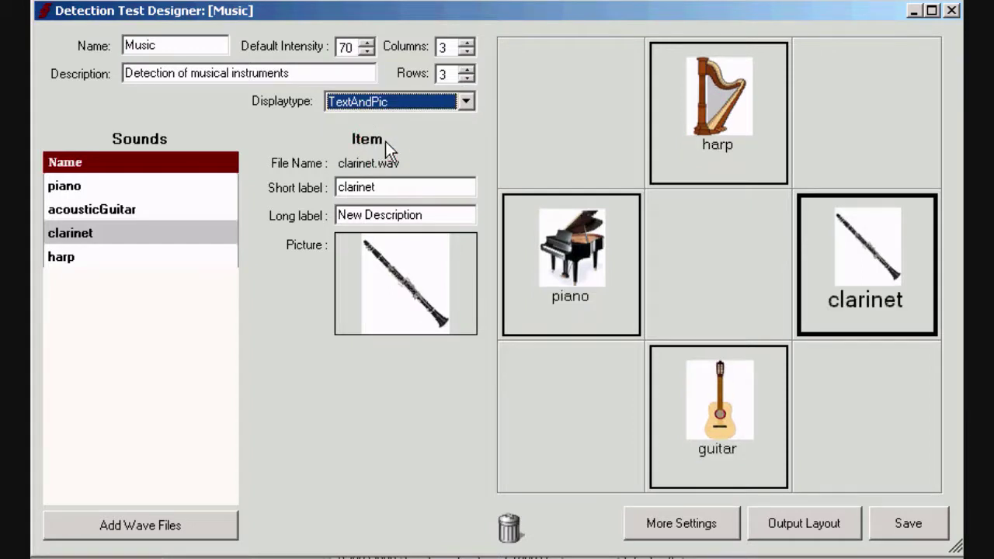
# Step: Set the test's version to 1.1 in the advanced settings
pyautogui.click(668, 525)
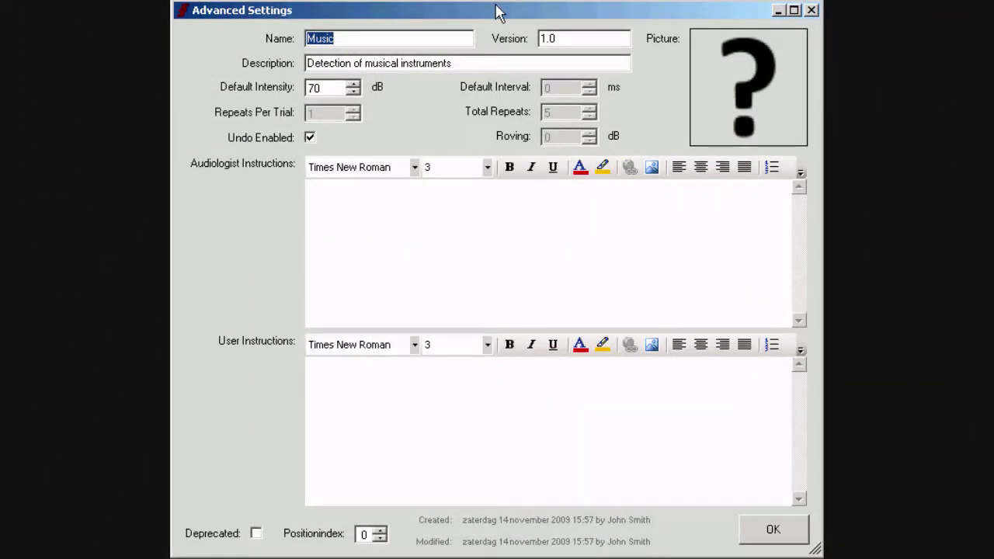
pyautogui.click(563, 37)
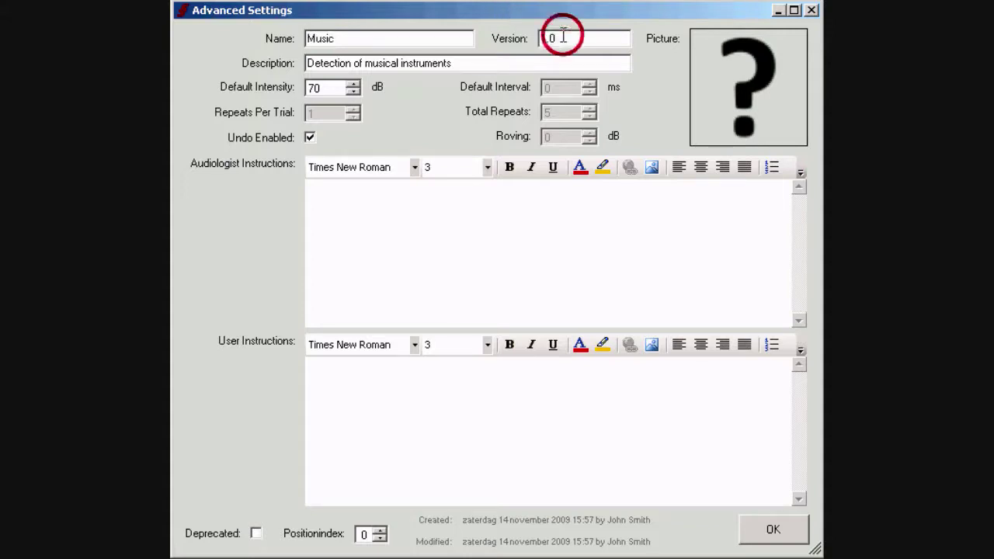
pyautogui.write('1.1')
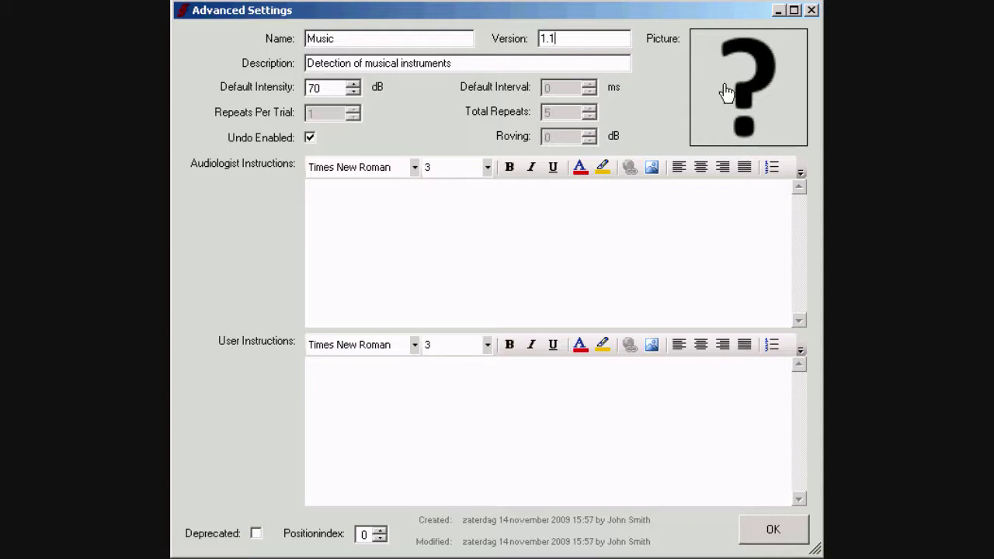
# Step: Use test icon.PNG as the test's picture
pyautogui.click(761, 93)
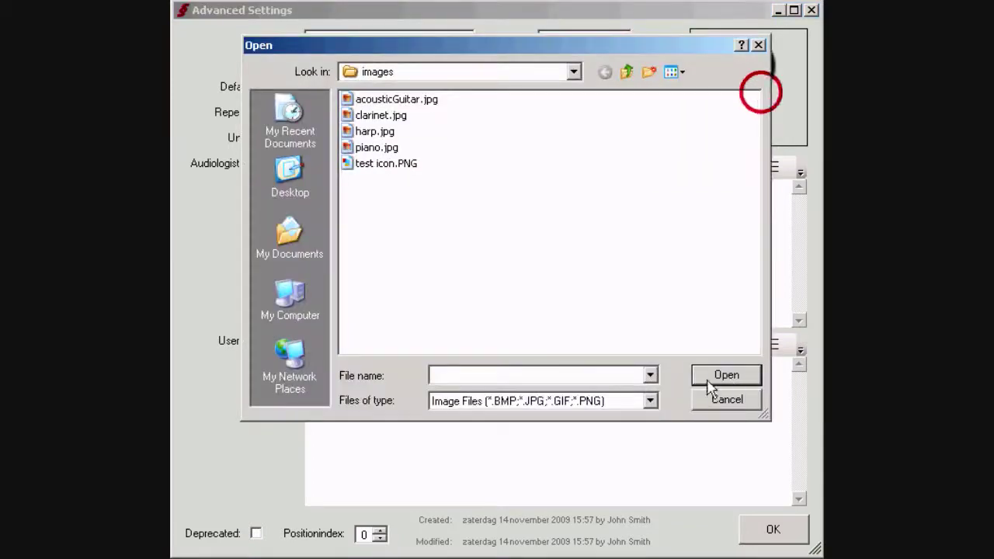
pyautogui.click(376, 164)
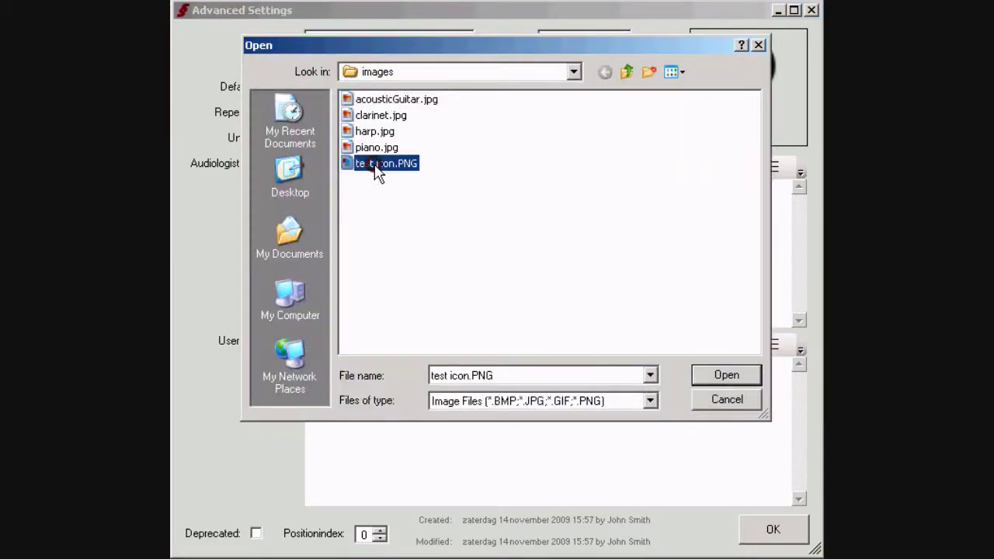
pyautogui.click(710, 375)
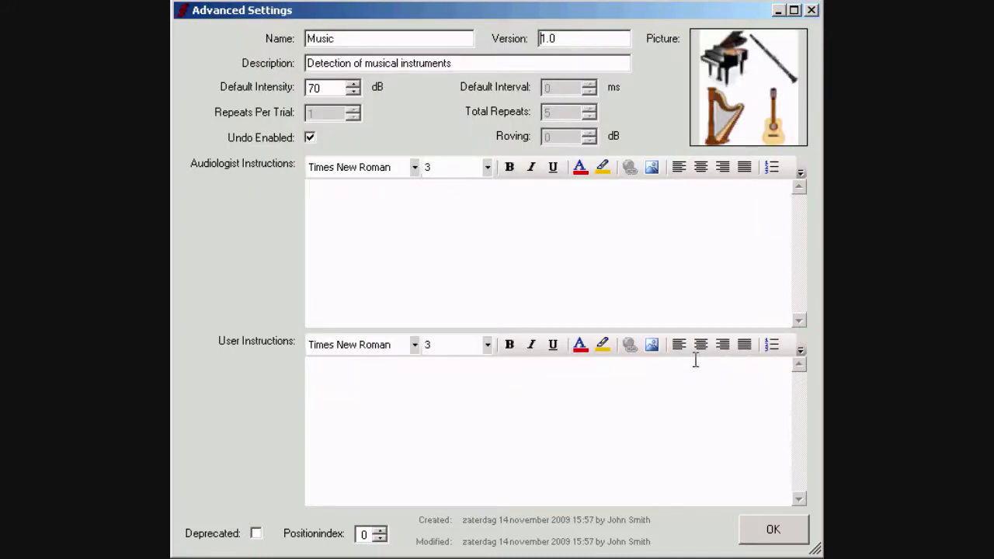
pyautogui.click(386, 248)
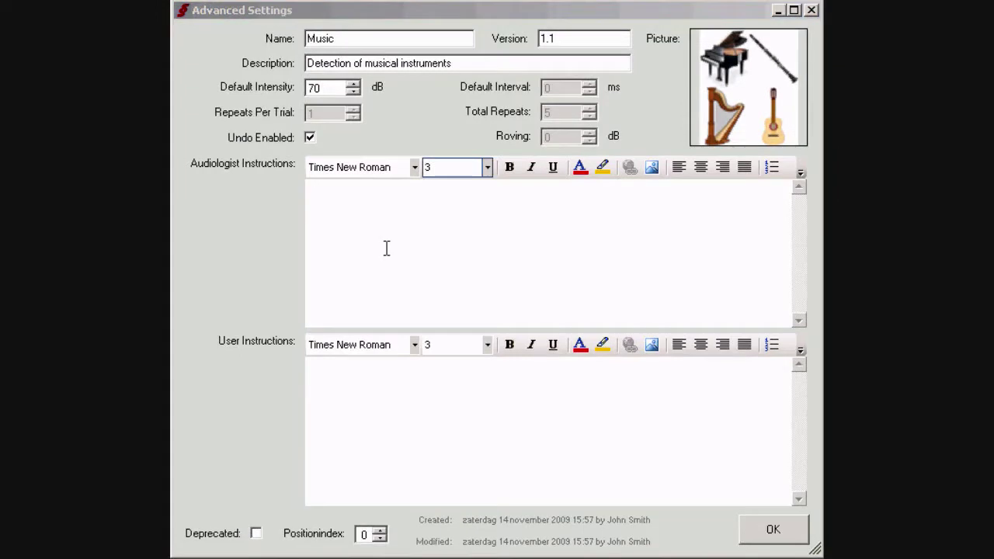
# Step: Write audiologist instructions: 'Press a test item to play the sound. Ask the patient whether he/she has heard the sound.'
pyautogui.click(326, 196)
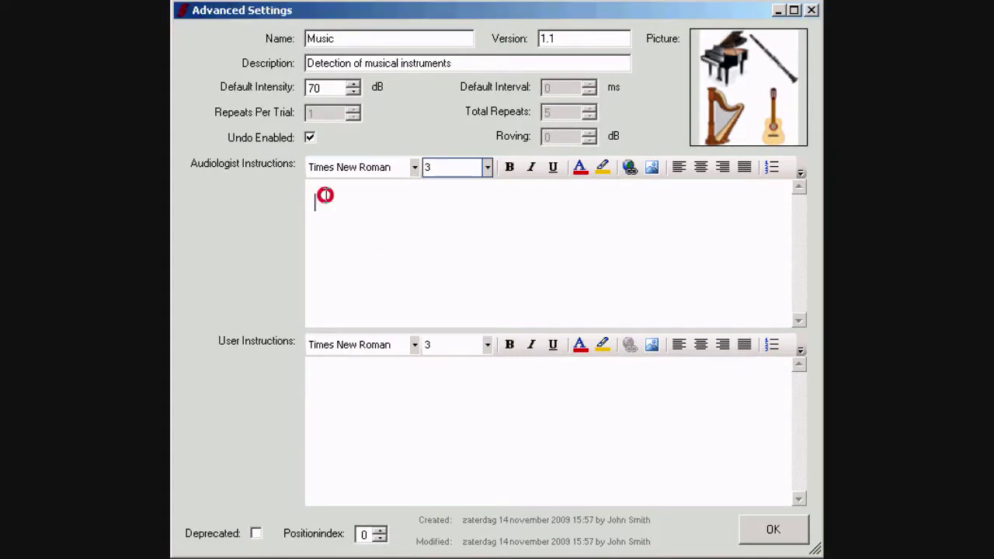
pyautogui.write('Press ')
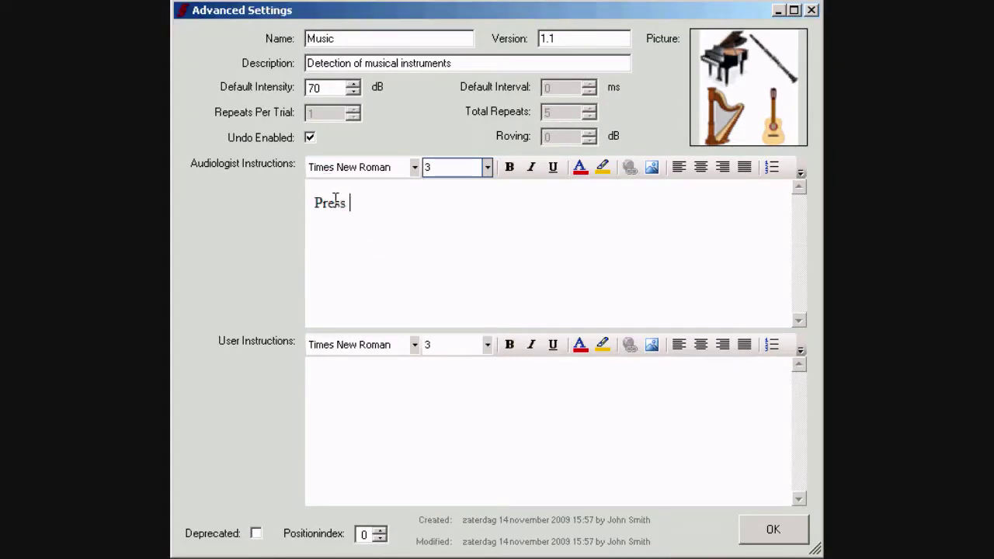
pyautogui.write('a')
pyautogui.write(' test item to ')
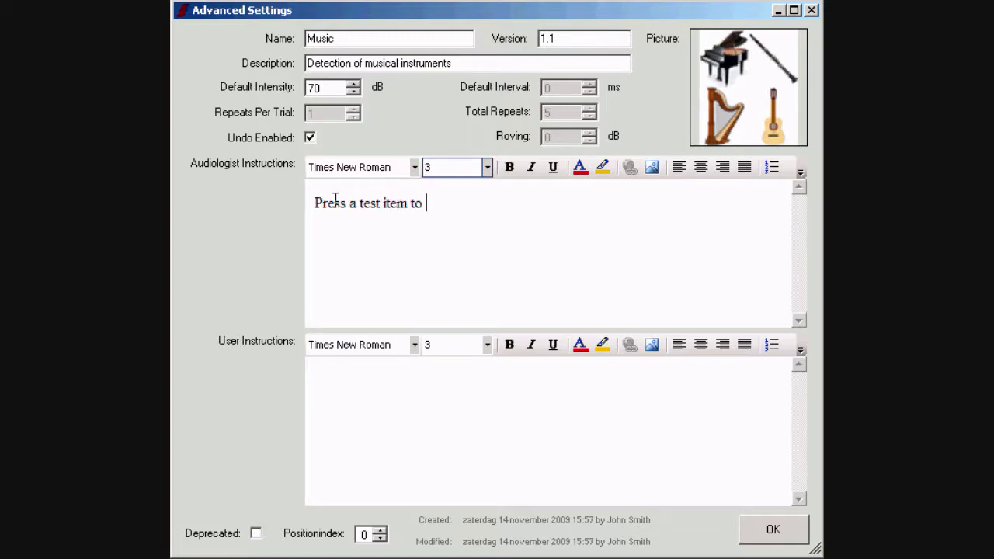
pyautogui.write('play the s')
pyautogui.write('ound.  A')
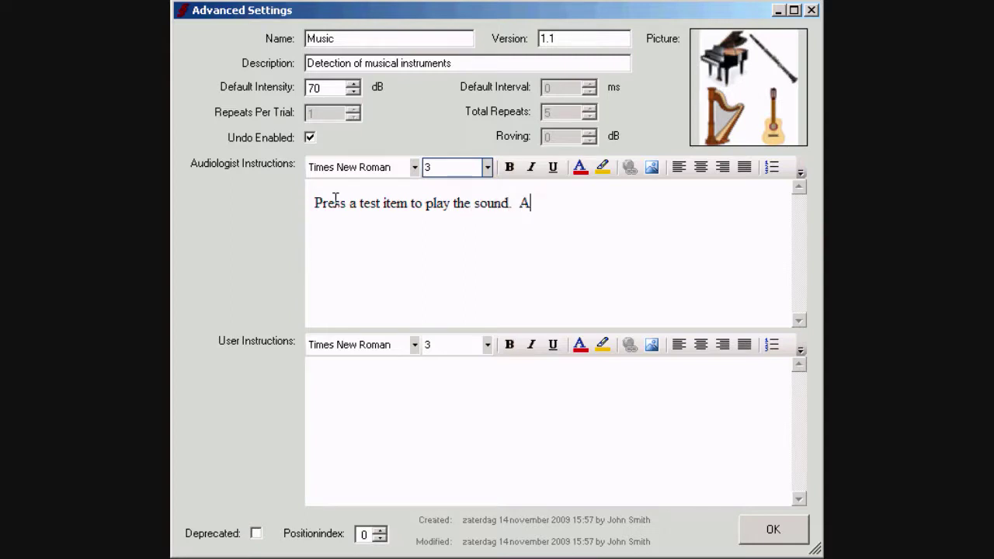
pyautogui.write('sk the patien')
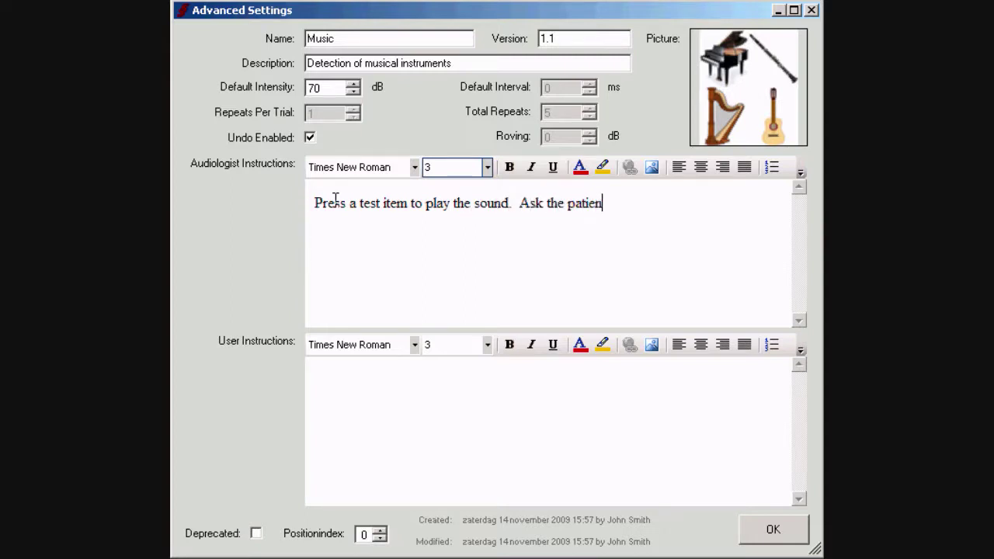
pyautogui.write('t whe')
pyautogui.write('ther her')
pyautogui.press('BackSpace')
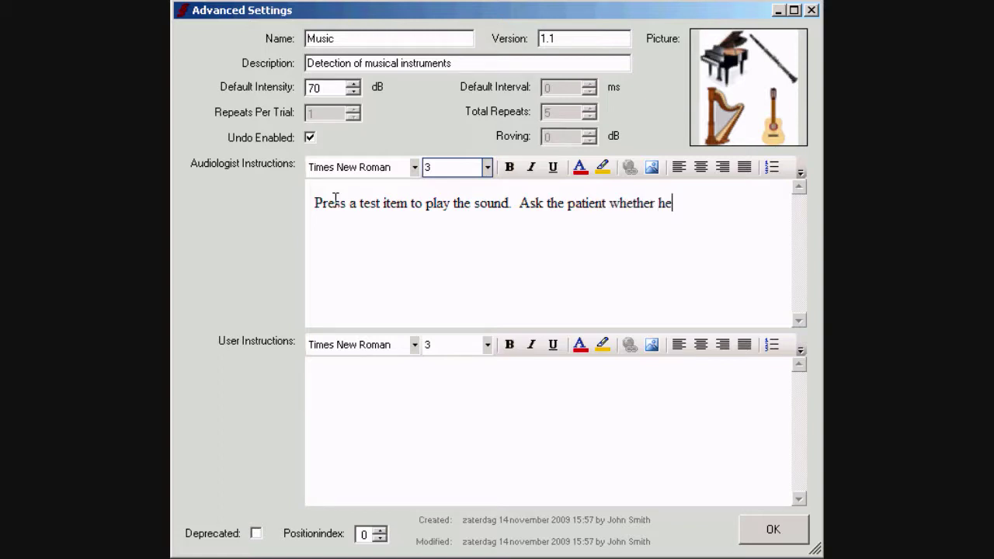
pyautogui.write('/she has ')
pyautogui.write('heard')
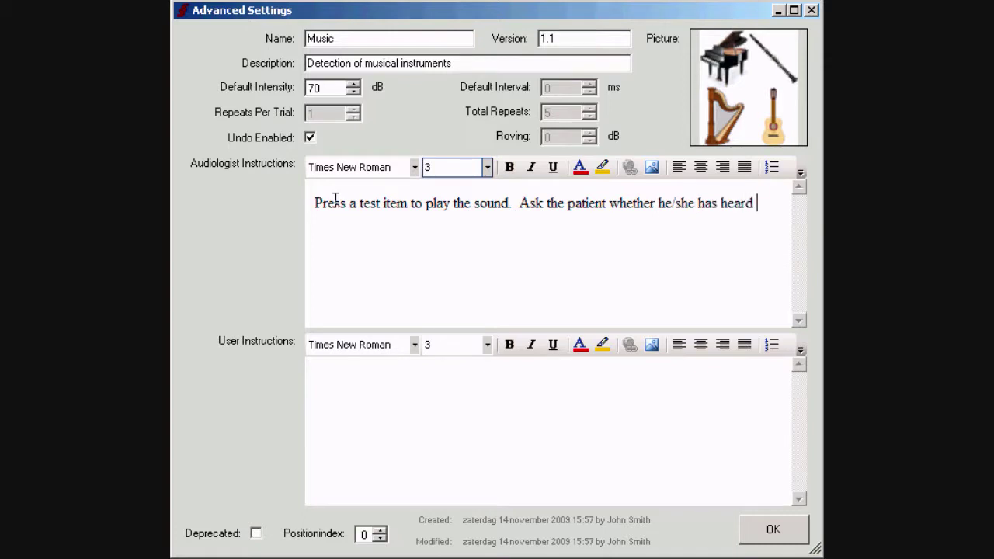
pyautogui.write(' the sound')
pyautogui.write('.')
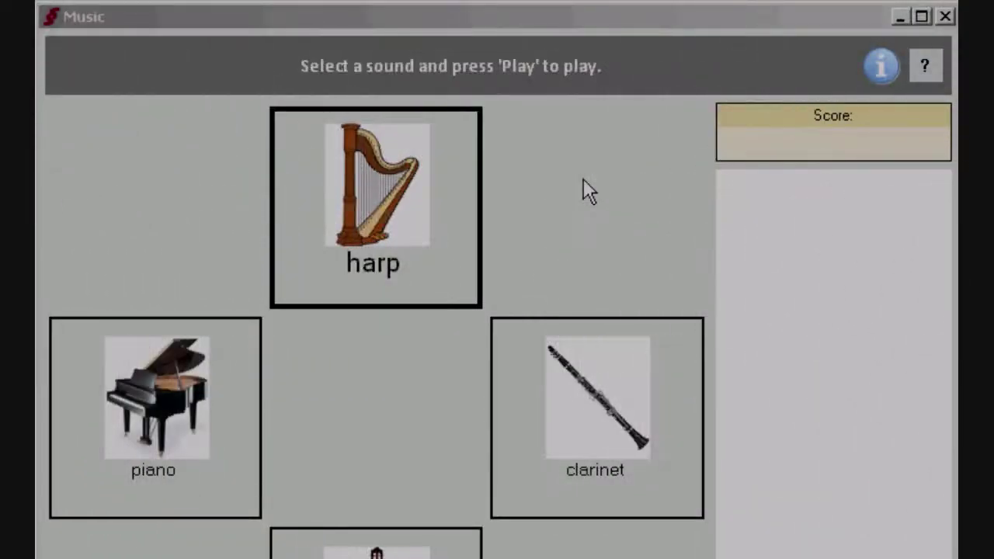
# Step: Show the information panel with the audiologist instructions using the info button
pyautogui.click(878, 68)
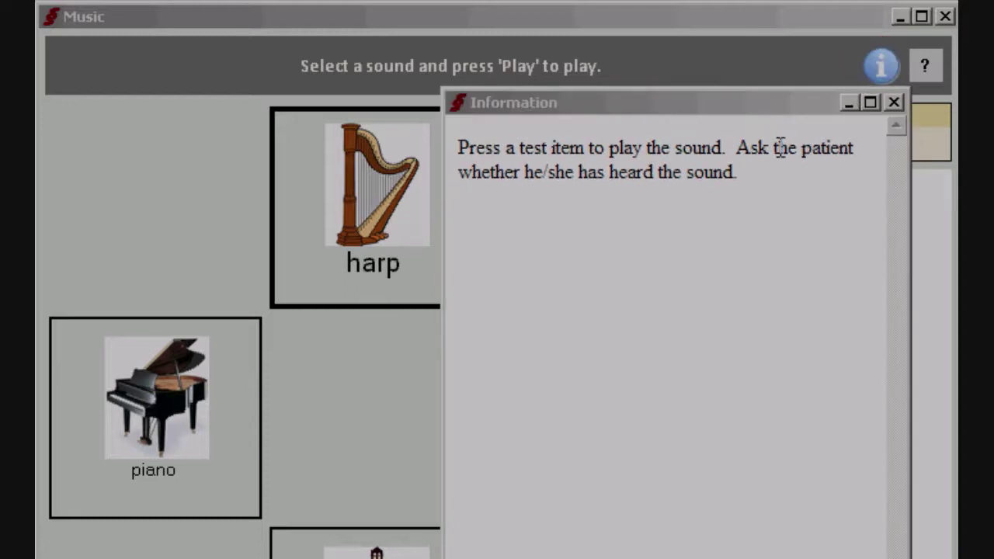
pyautogui.click(757, 189)
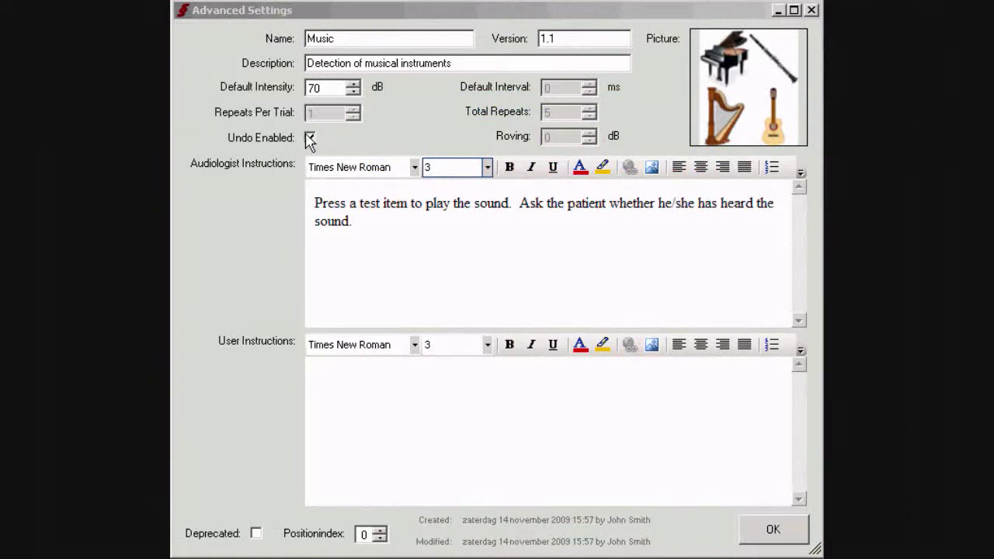
# Step: Enable undo, leave Deprecated unchecked, keep position index at 0, and confirm the advanced settings
pyautogui.click(309, 139)
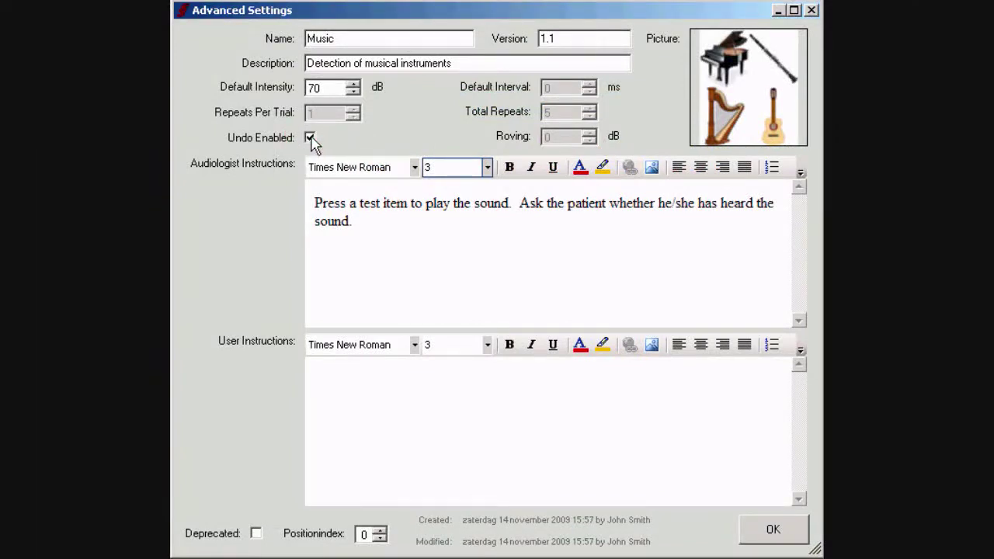
pyautogui.click(257, 533)
pyautogui.click(257, 533)
pyautogui.click(380, 531)
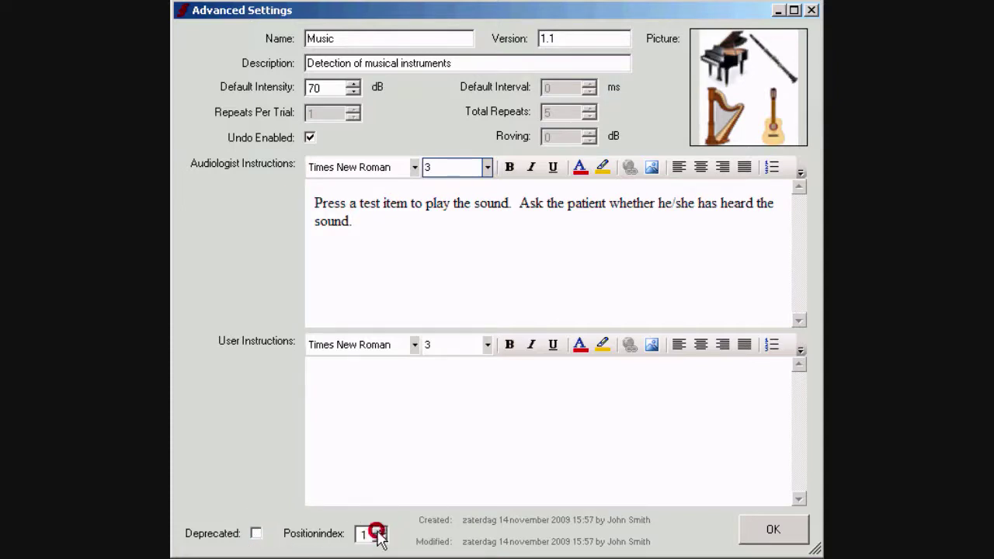
pyautogui.click(378, 531)
pyautogui.click(380, 537)
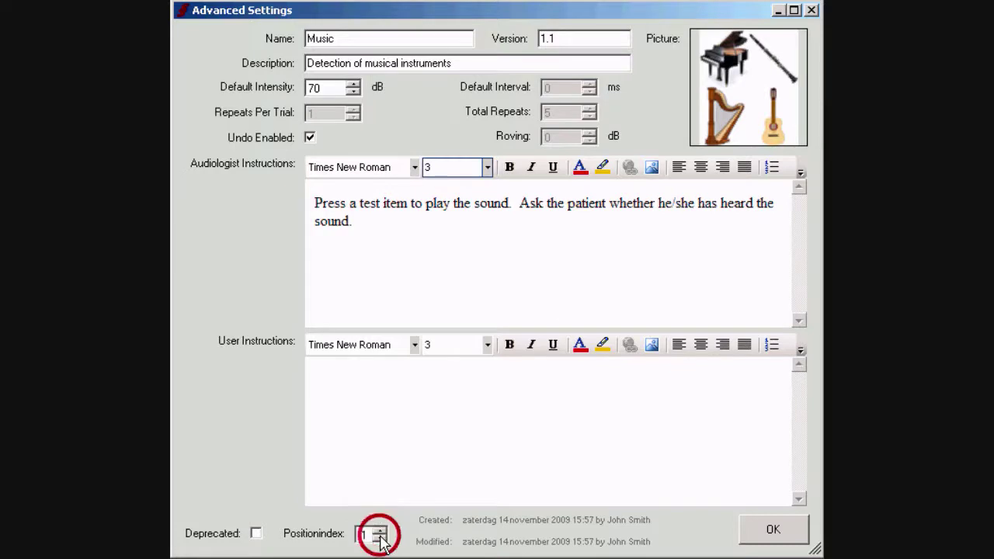
pyautogui.click(380, 538)
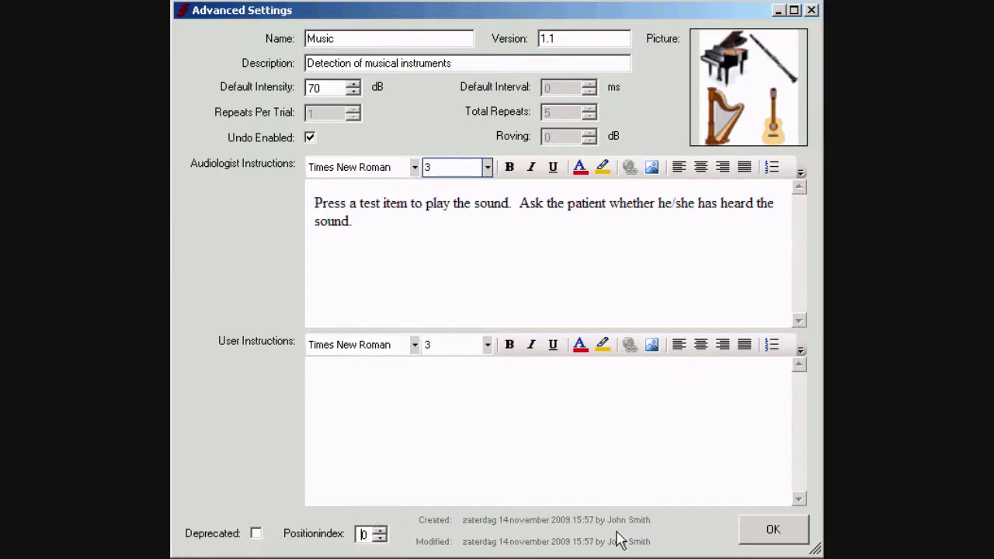
pyautogui.click(773, 535)
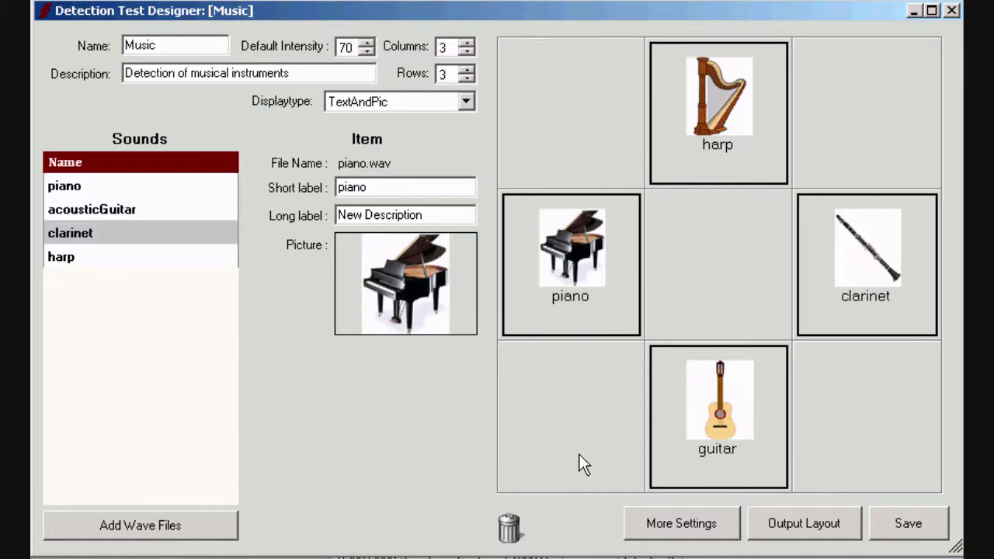
# Step: Open the Music test's Output Layout settings
pyautogui.click(793, 528)
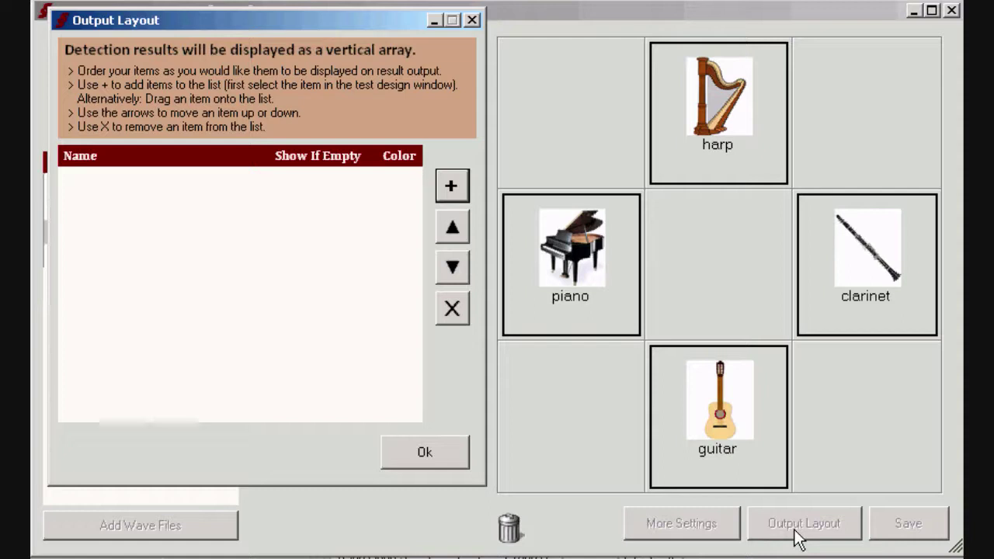
# Step: Add piano and harp to the output list, with harp set to Show If Empty
pyautogui.click(579, 287)
pyautogui.click(457, 187)
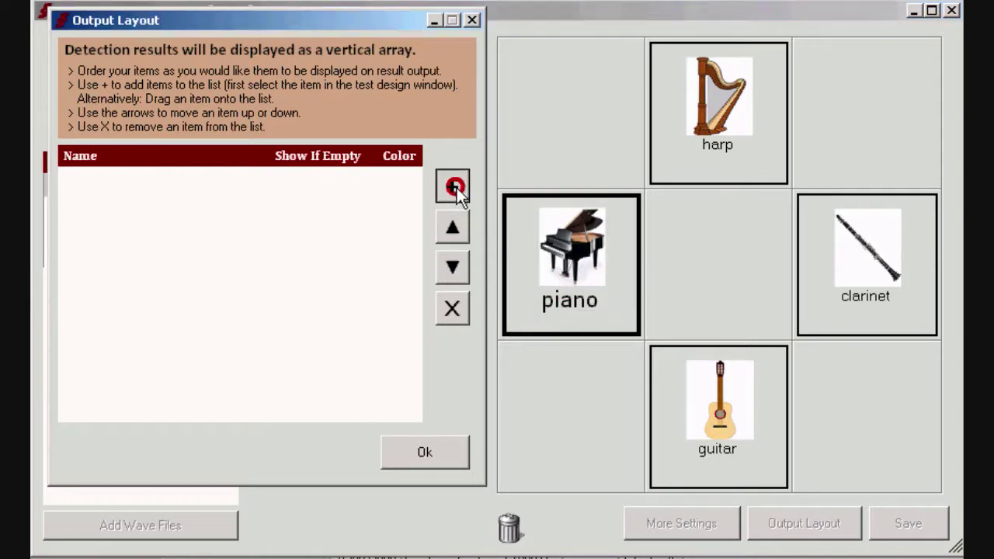
pyautogui.click(726, 117)
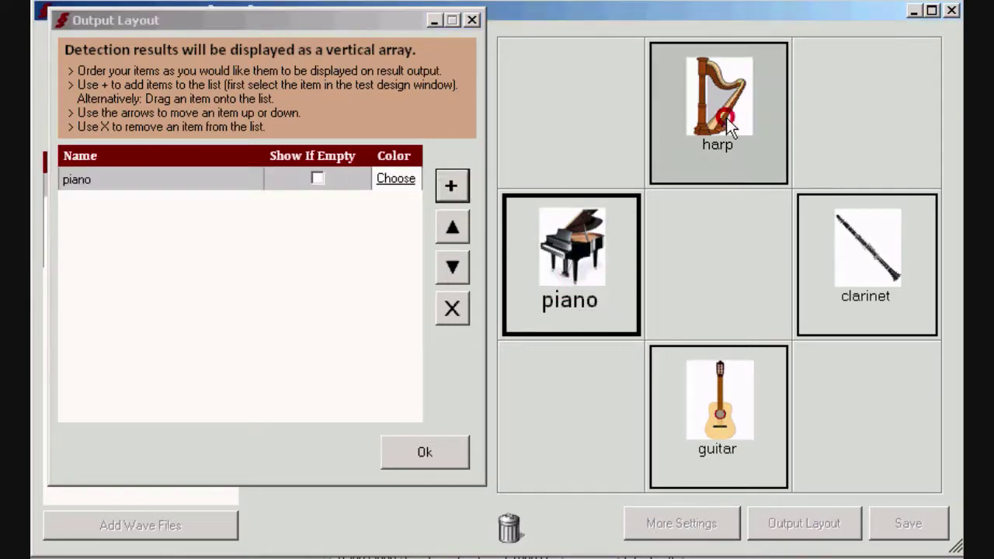
pyautogui.click(453, 187)
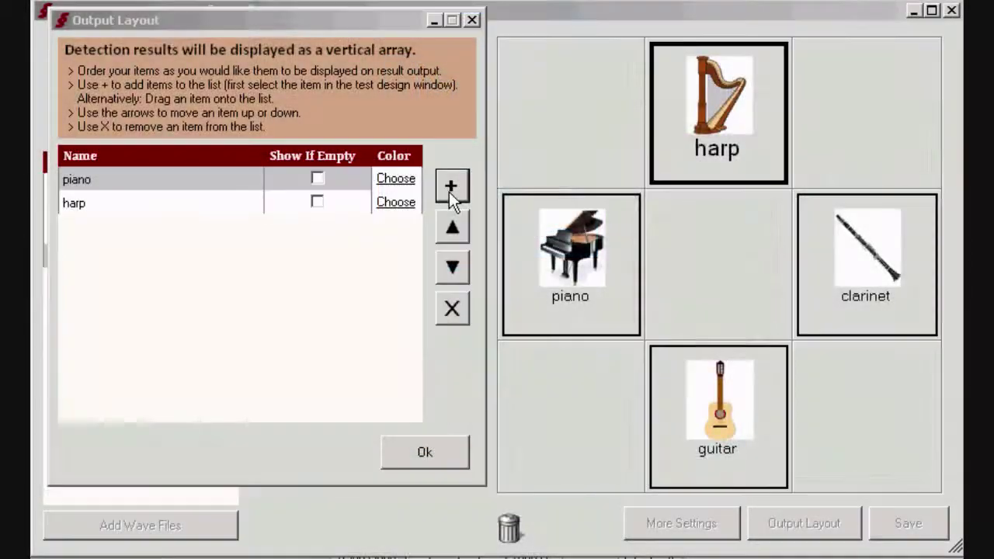
pyautogui.click(318, 203)
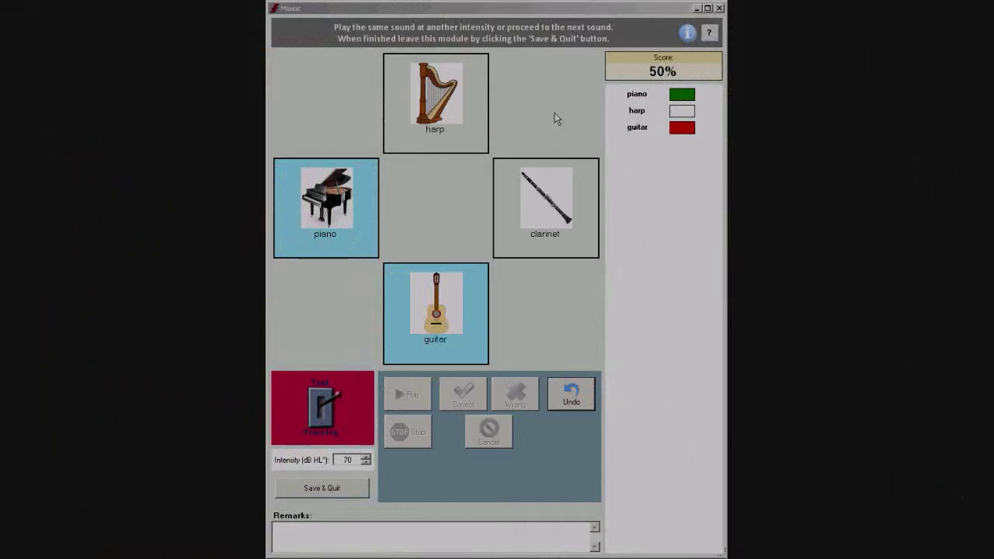
pyautogui.click(689, 108)
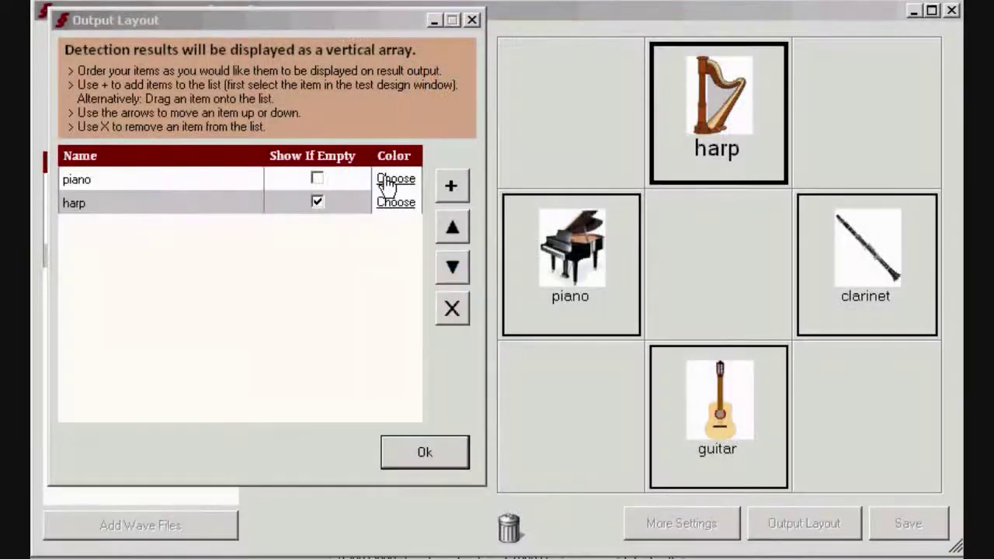
# Step: Give piano a yellow and harp an orange-red result colour, then confirm the output layout
pyautogui.click(388, 179)
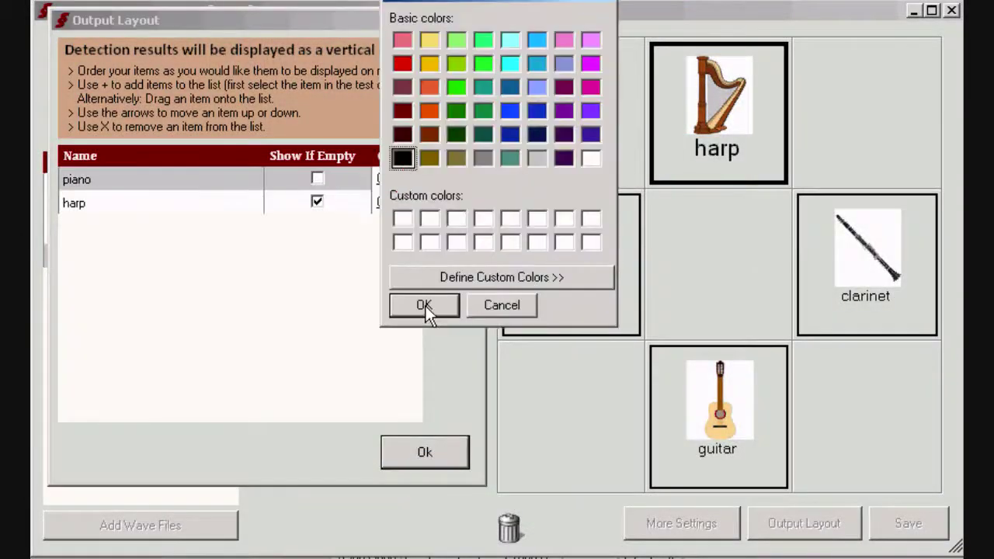
pyautogui.click(435, 65)
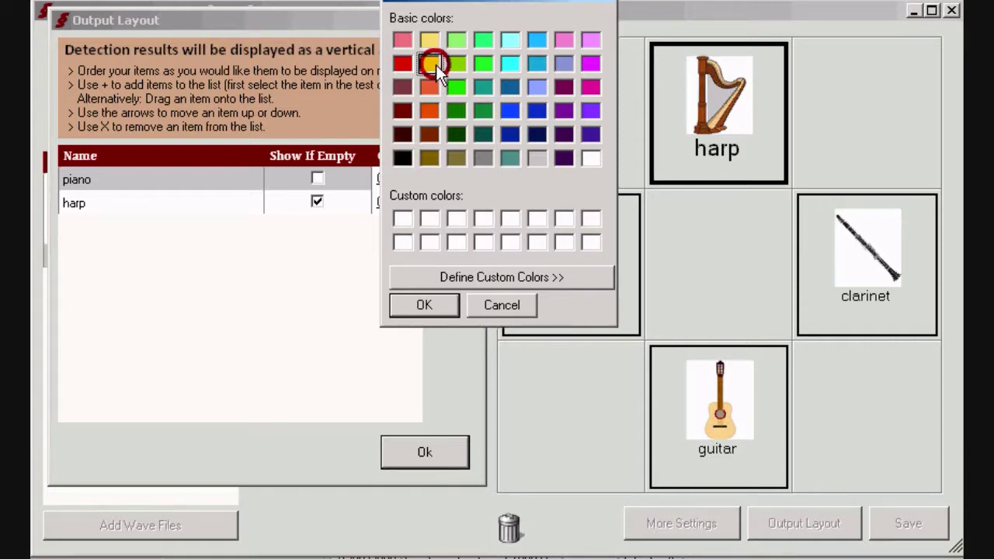
pyautogui.click(429, 307)
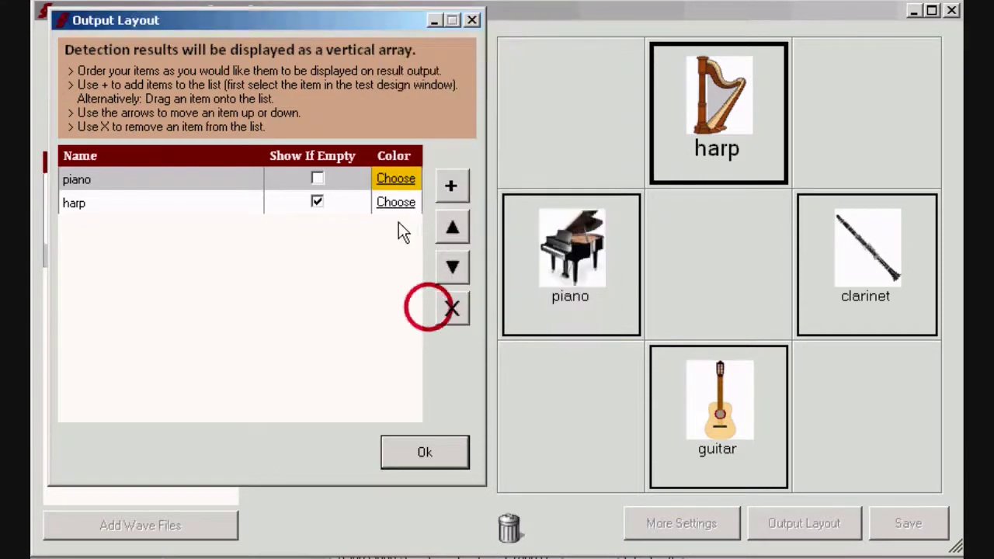
pyautogui.click(392, 202)
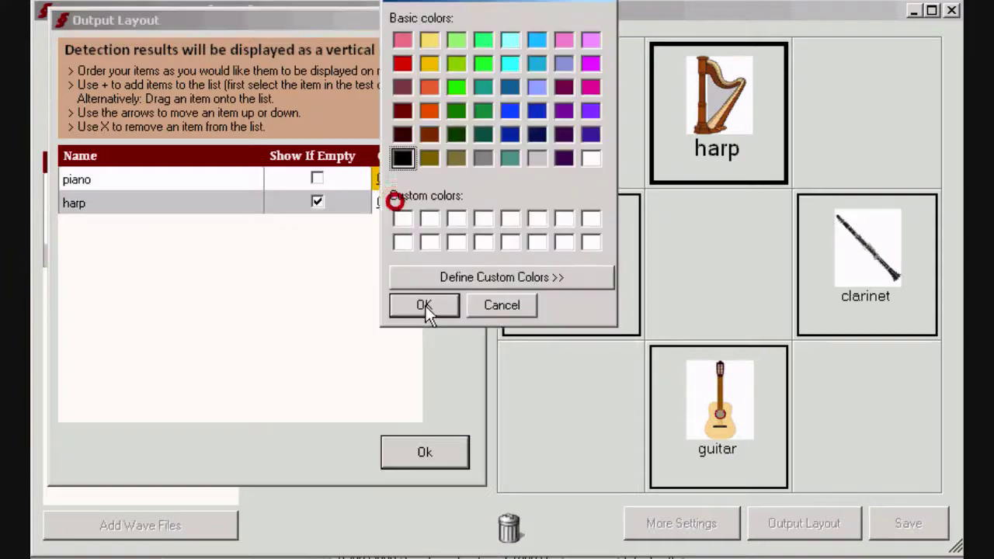
pyautogui.click(428, 84)
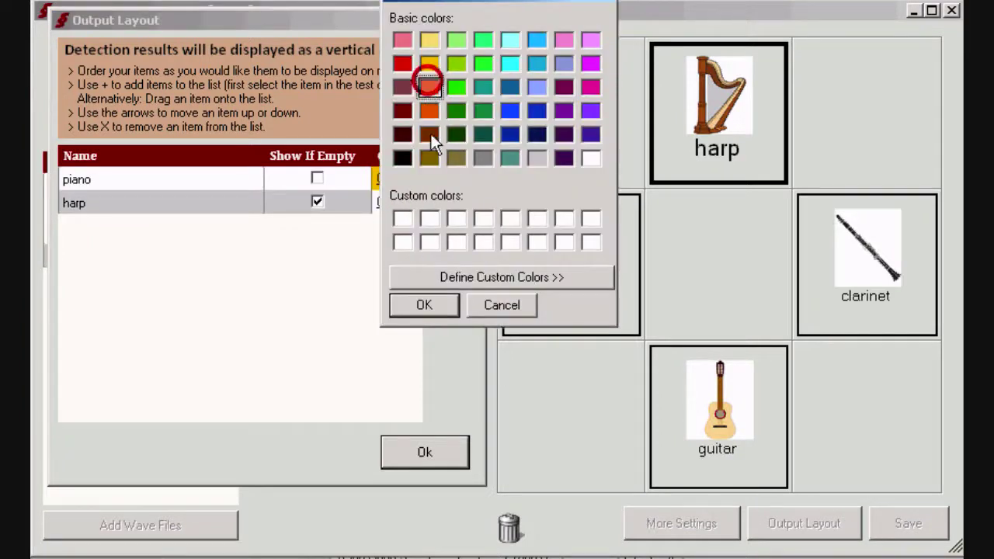
pyautogui.click(432, 304)
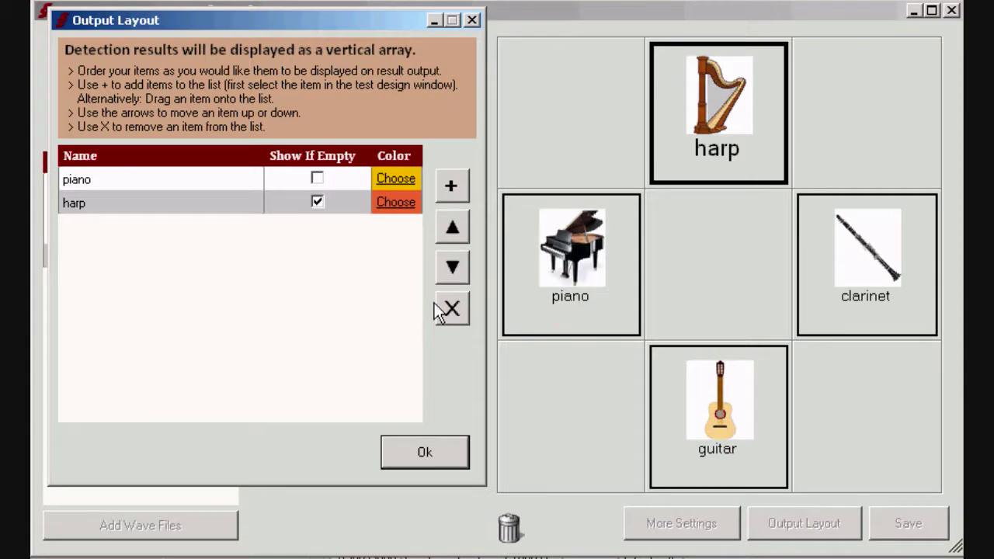
pyautogui.click(433, 448)
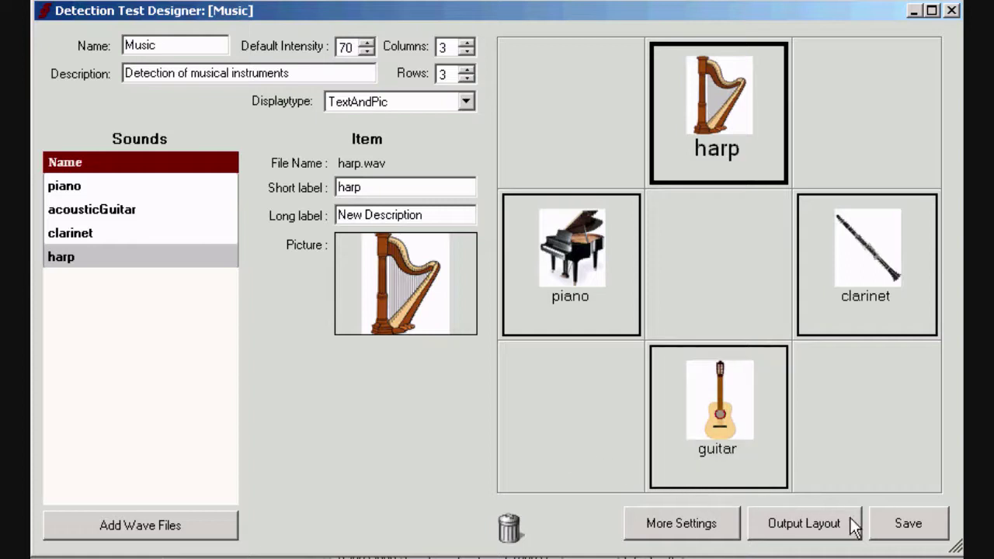
# Step: Save the Music detection test from the designer
pyautogui.click(899, 518)
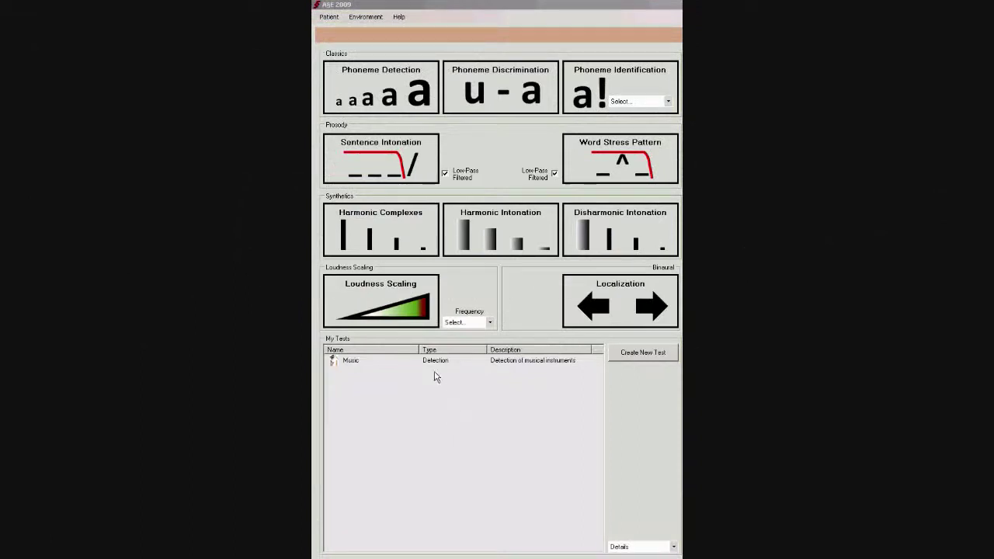
# Step: Launch the saved Music test from the My Tests list
pyautogui.click(349, 363)
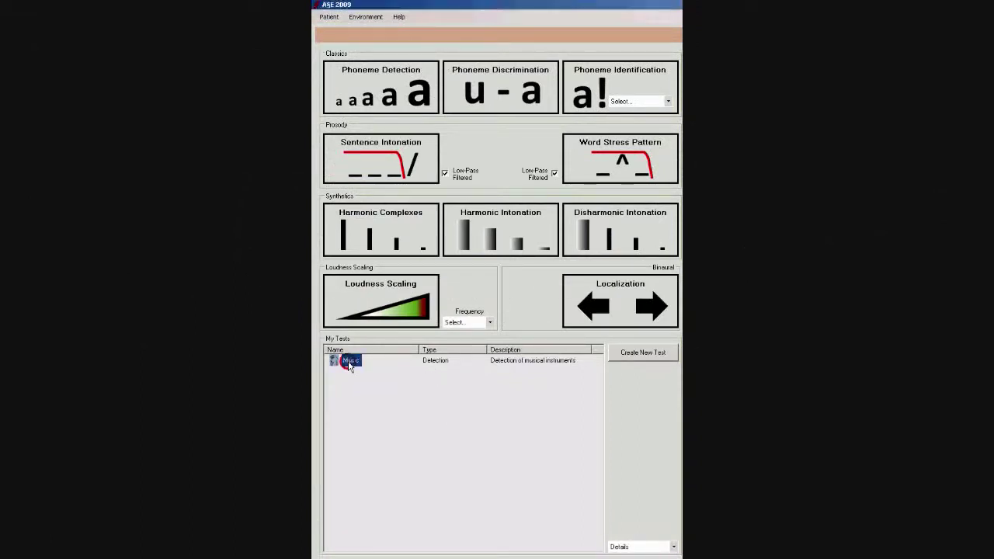
pyautogui.doubleClick(348, 363)
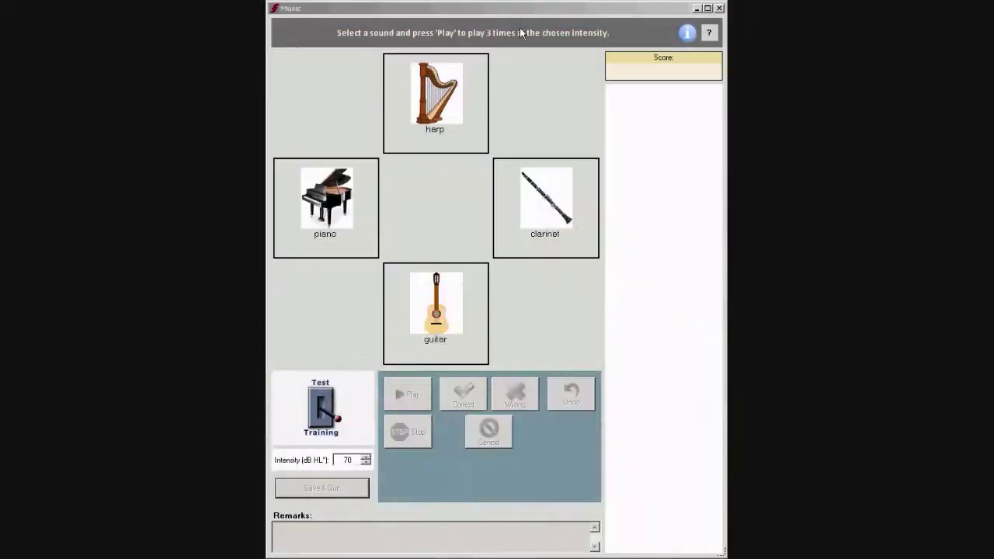